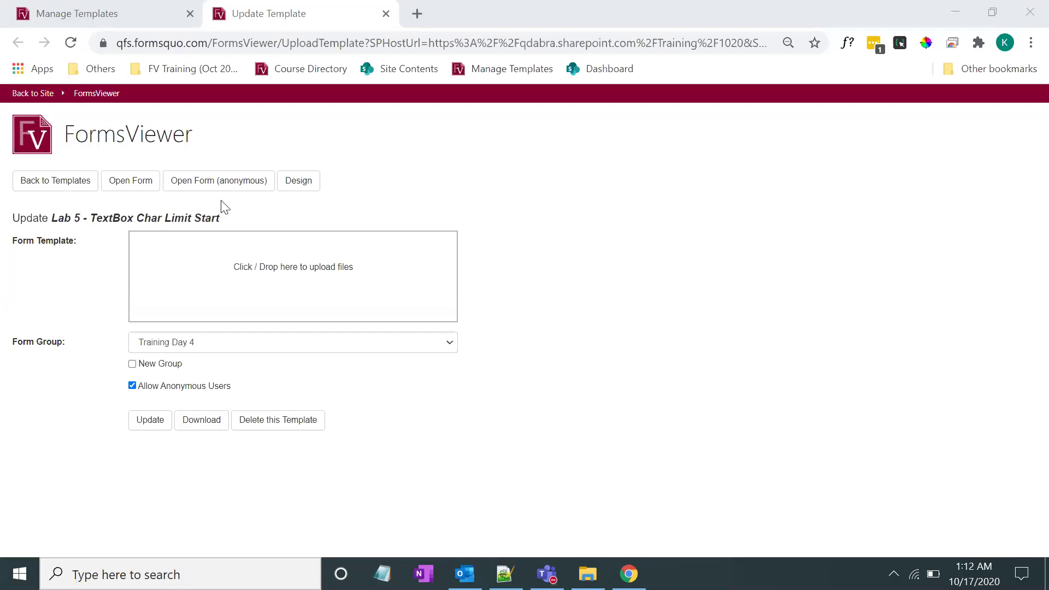
Open the Lab 5 - TextBox Char Limit Start form anonymously and focus its login name field
{"action": "left_click", "coordinate": [147, 189]}
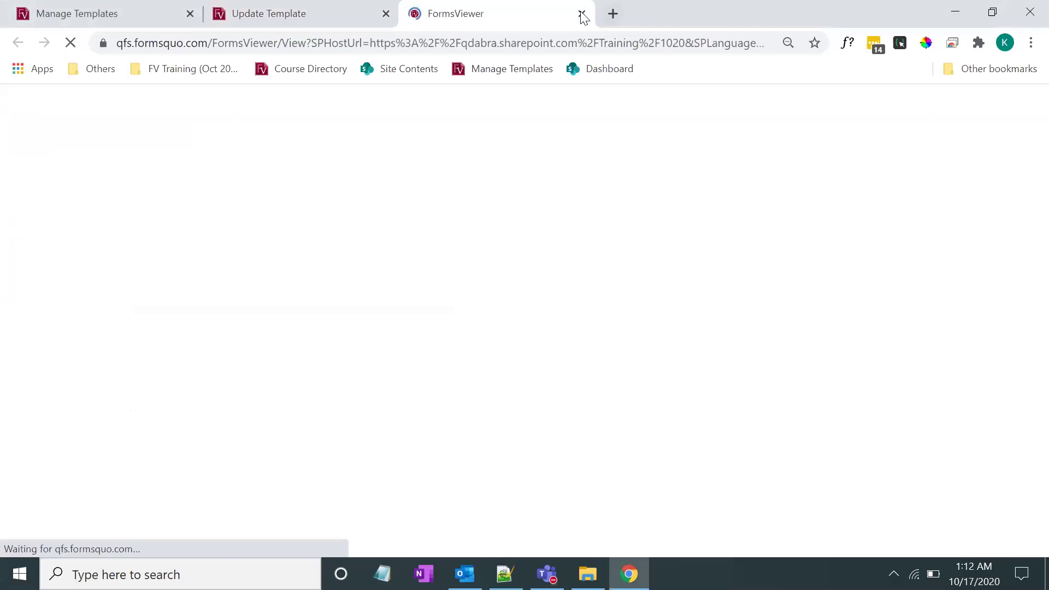
{"action": "left_click", "coordinate": [580, 13]}
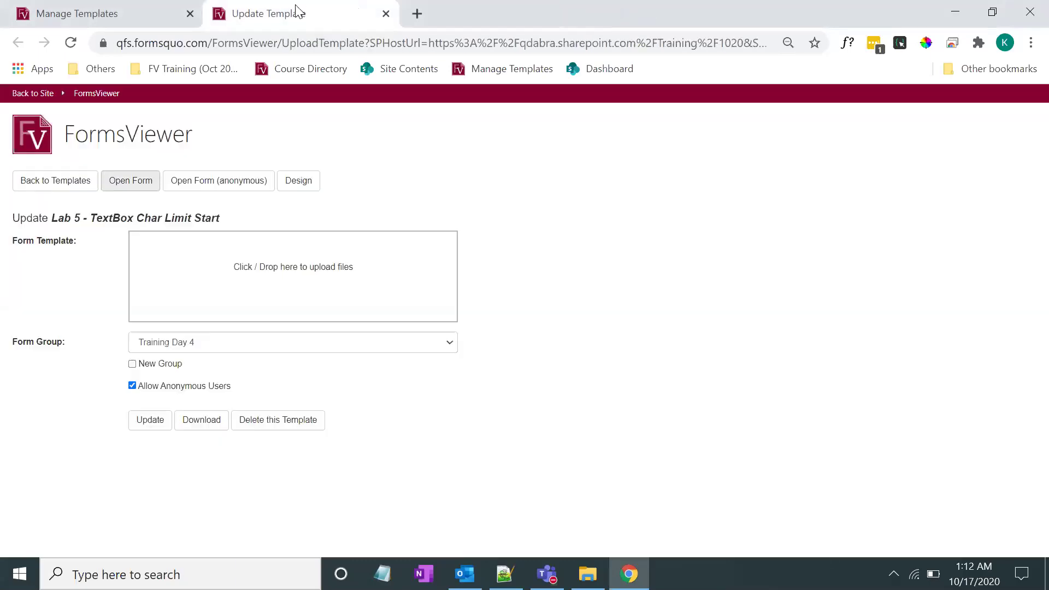
{"action": "left_click", "coordinate": [237, 193]}
{"action": "left_click", "coordinate": [351, 22]}
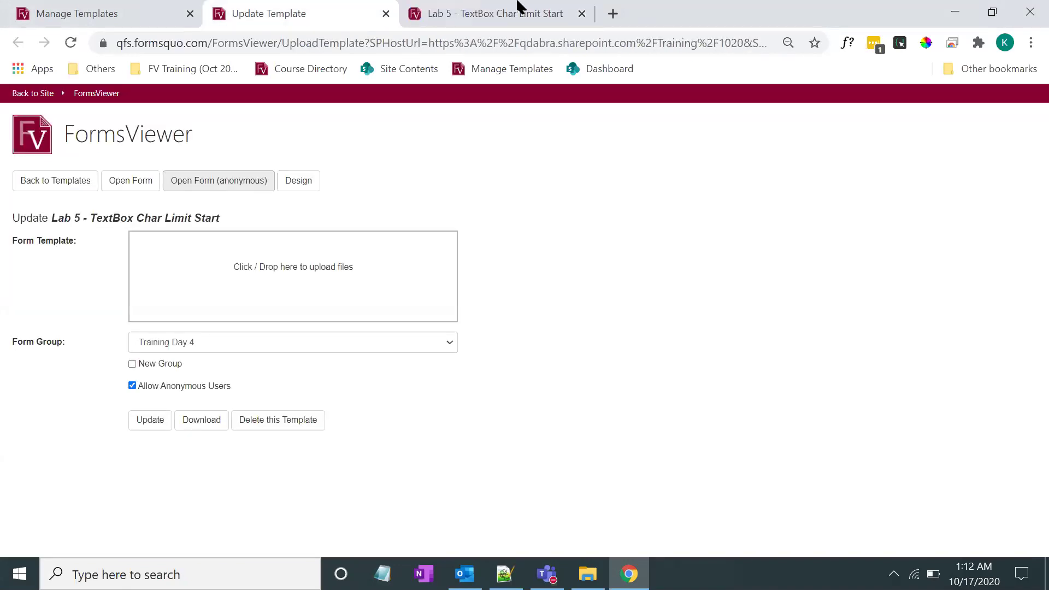
{"action": "left_click", "coordinate": [517, 6]}
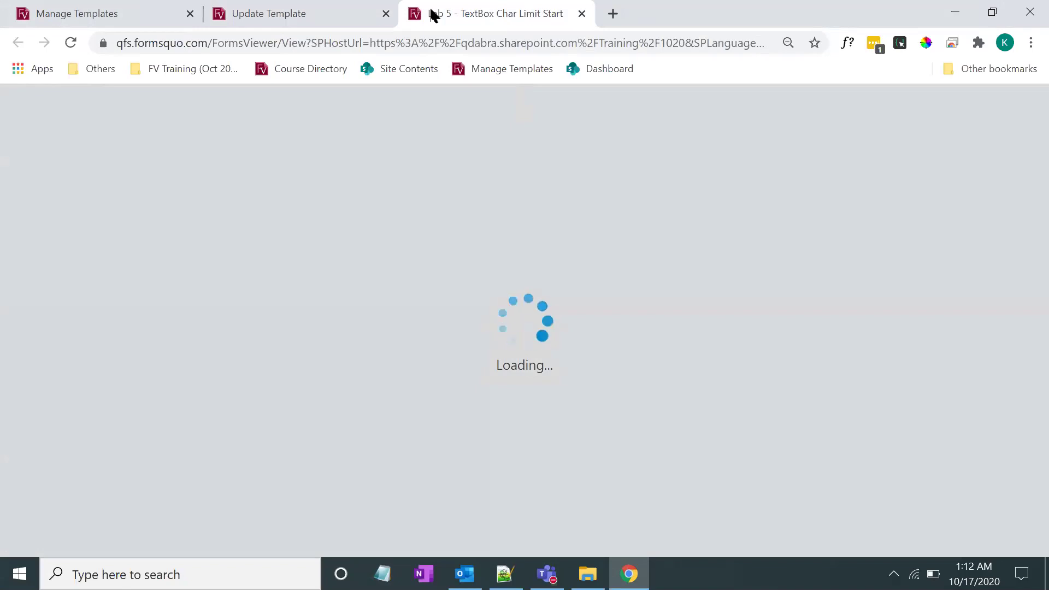
{"action": "key", "text": "ctrl+shift+Tab"}
{"action": "left_click", "coordinate": [489, 7]}
{"action": "left_click", "coordinate": [521, 277]}
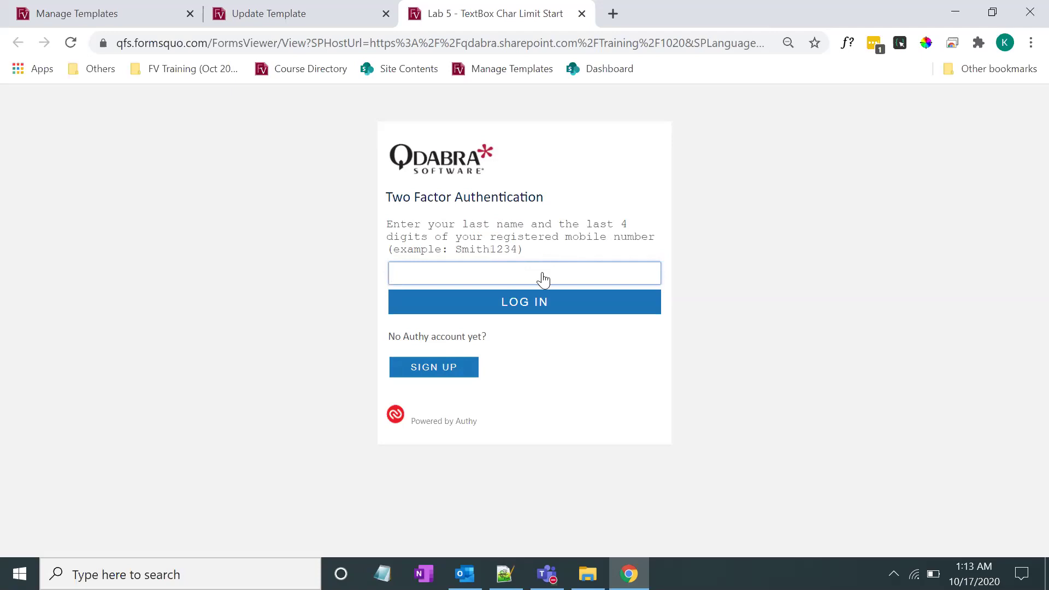
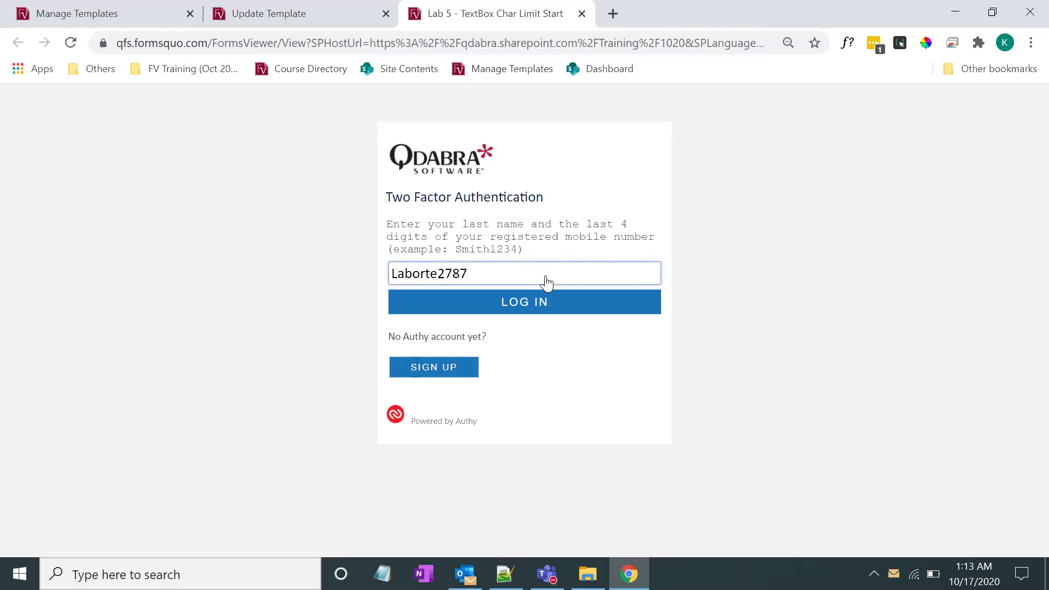
Log in with the last name and phone digits, then type the first verification code digit
{"action": "left_click", "coordinate": [541, 304]}
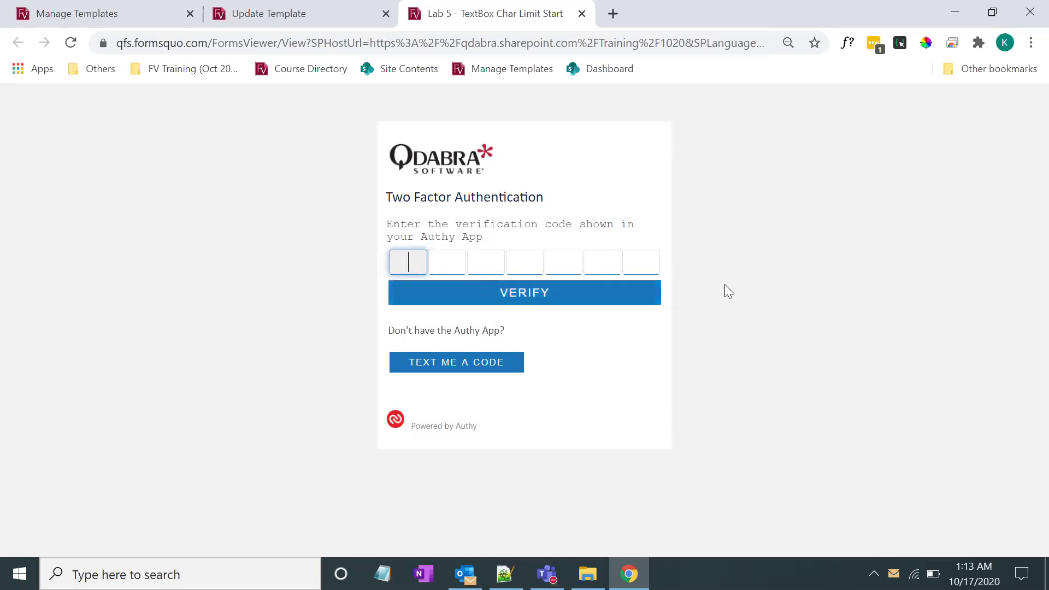
{"action": "type", "text": "1"}
{"action": "type", "text": "2"}
{"action": "key", "text": "BackSpace"}
Type digits into the remaining code boxes to check that they auto-advance
{"action": "key", "text": "Tab"}
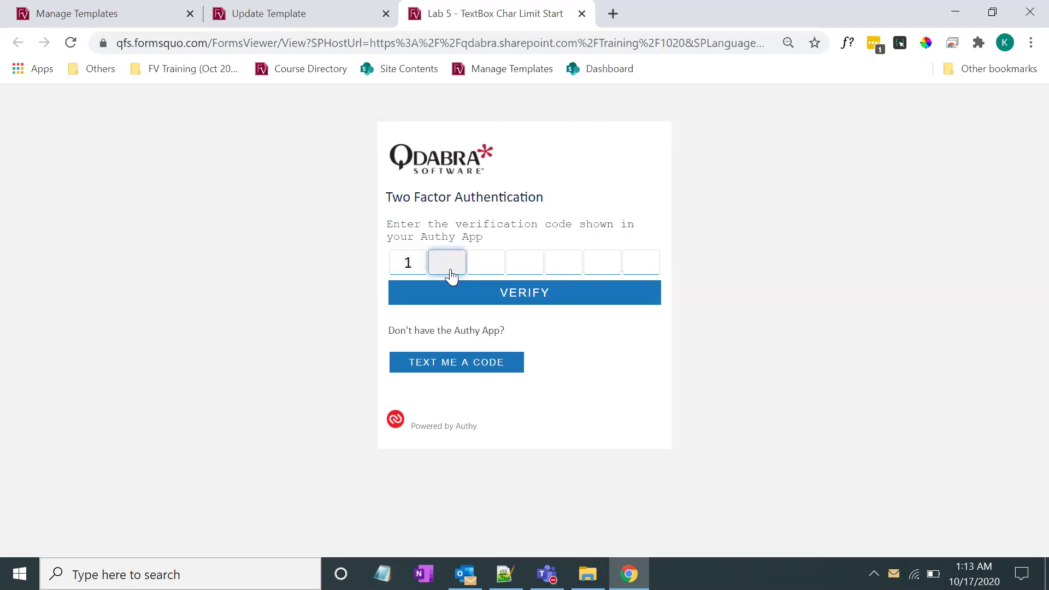
{"action": "type", "text": "1"}
{"action": "left_click", "coordinate": [488, 273]}
{"action": "type", "text": "2"}
{"action": "key", "text": "Tab"}
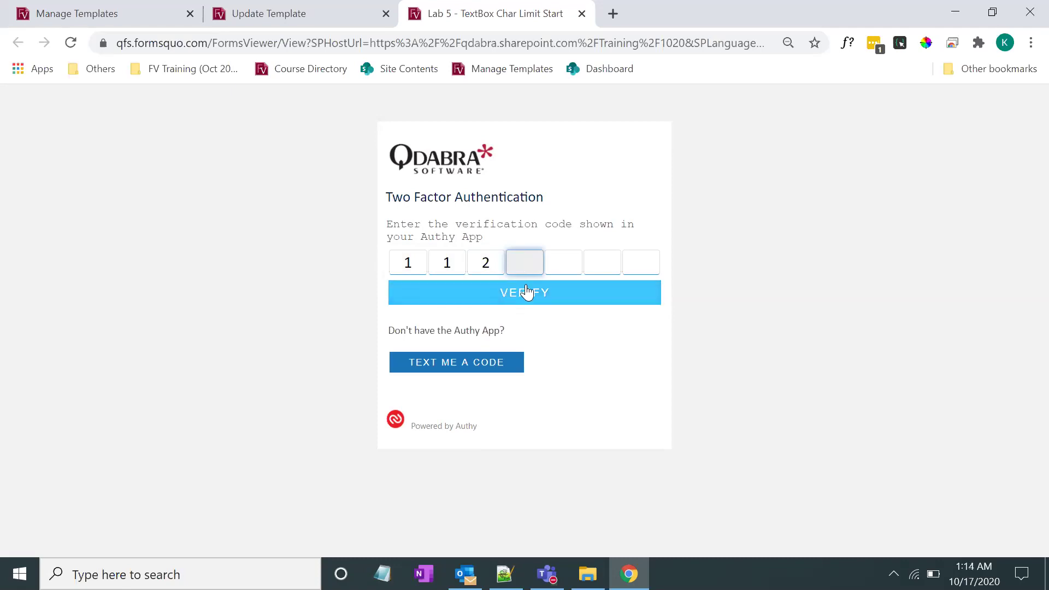
{"action": "type", "text": "1"}
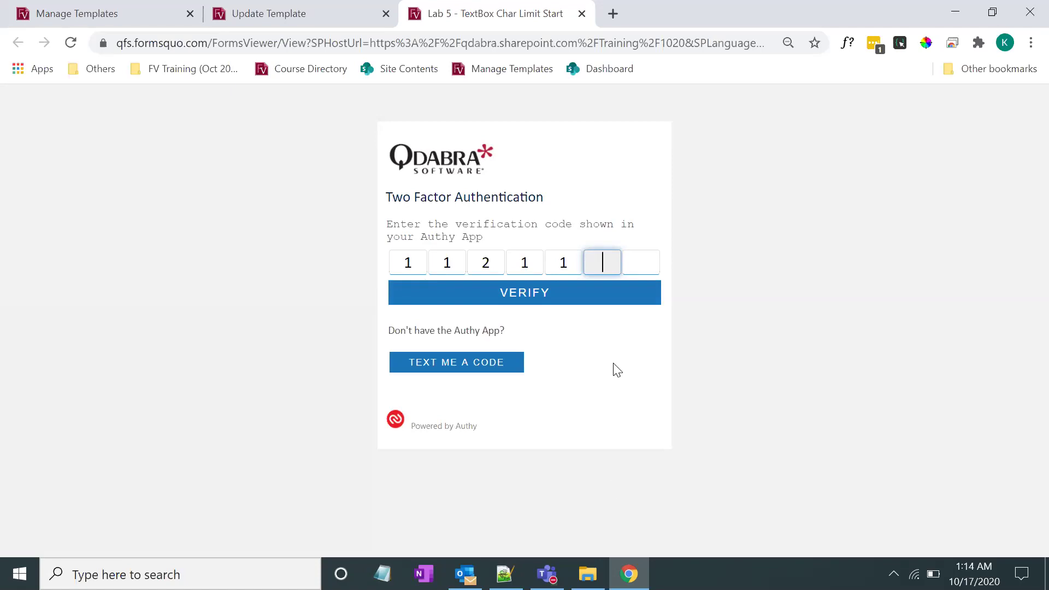
Close the Lab 5 form test tab, leaving the Update Template page showing
{"action": "left_click", "coordinate": [306, 13]}
{"action": "left_click", "coordinate": [471, 8]}
{"action": "left_click", "coordinate": [582, 14]}
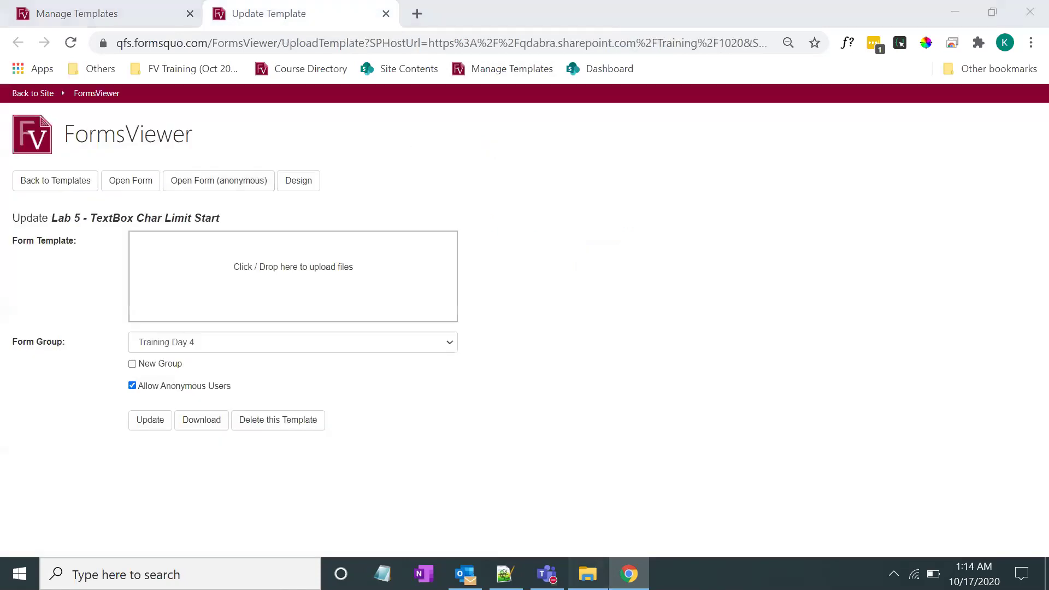
Open TextBox Char Limit Start from the Lab 5 Textbox Char Limit folder in InfoPath design mode
{"action": "key", "text": "alt+Tab"}
{"action": "left_click", "coordinate": [130, 278]}
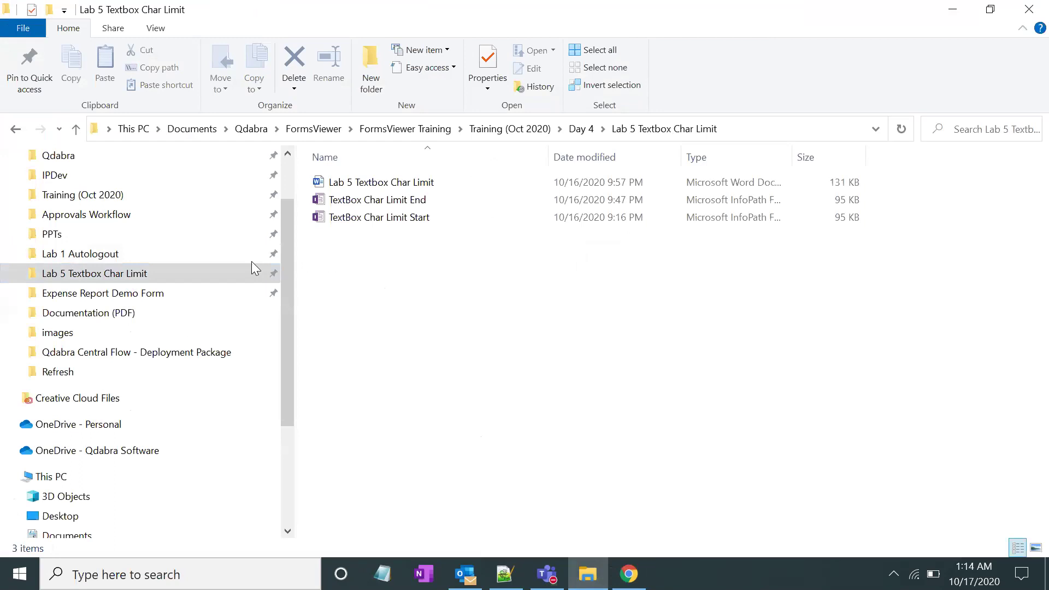
{"action": "left_click", "coordinate": [419, 221]}
{"action": "right_click", "coordinate": [419, 224]}
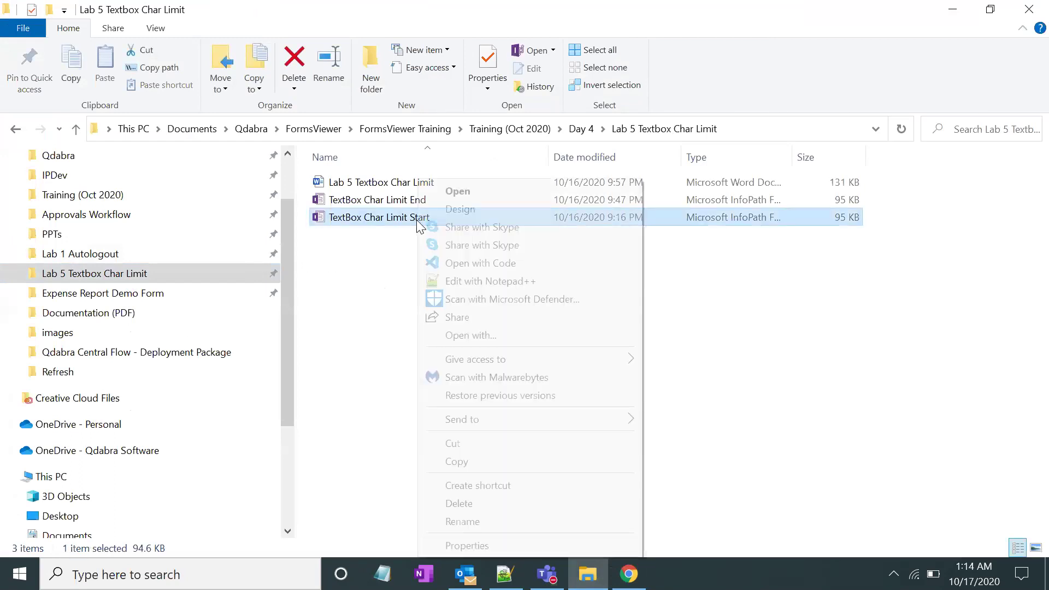
{"action": "left_click", "coordinate": [391, 240]}
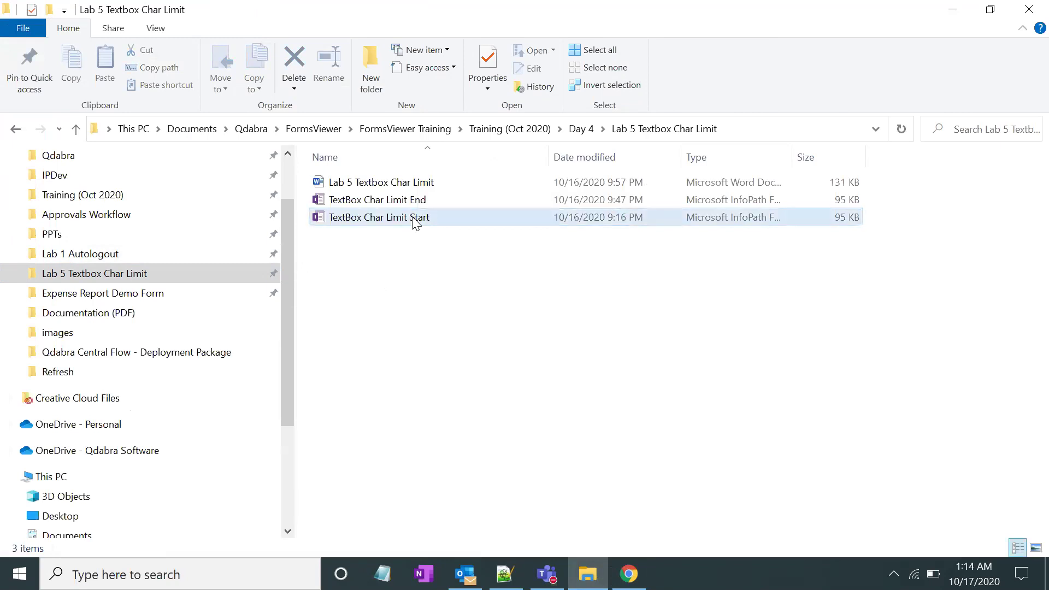
{"action": "left_click", "coordinate": [418, 203]}
{"action": "left_click", "coordinate": [416, 185]}
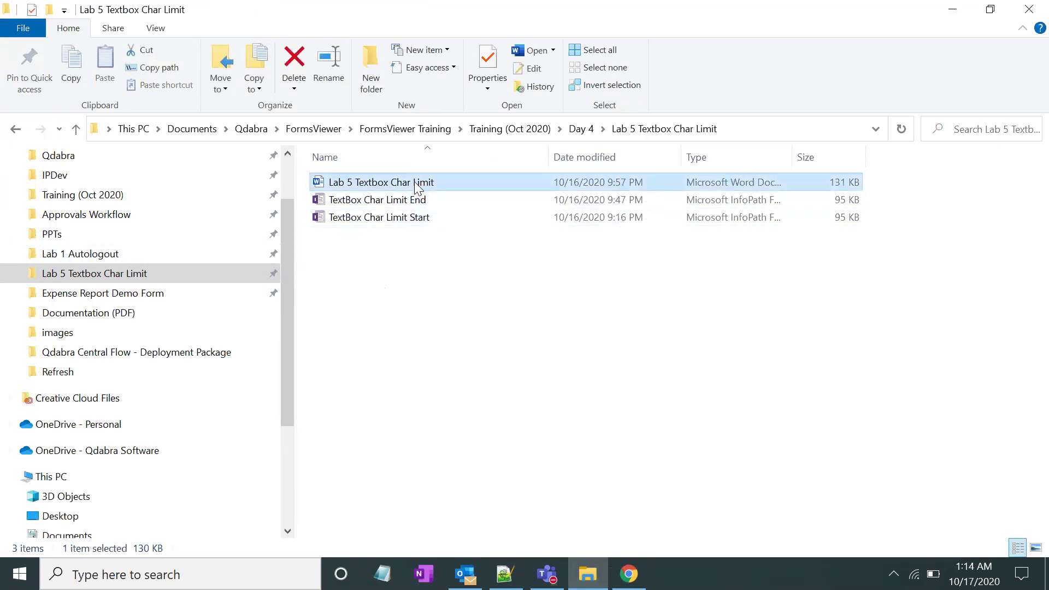
{"action": "left_click", "coordinate": [417, 223]}
{"action": "right_click", "coordinate": [417, 226]}
{"action": "left_click", "coordinate": [443, 210]}
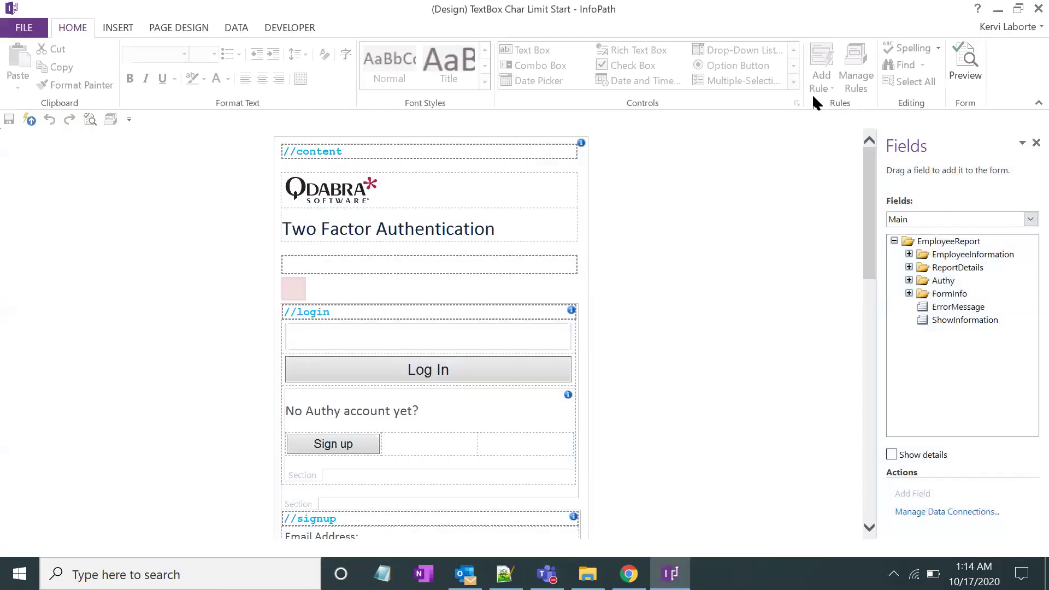
Show the Rules pane and switch the form to View 1 (default)
{"action": "left_click", "coordinate": [882, 83]}
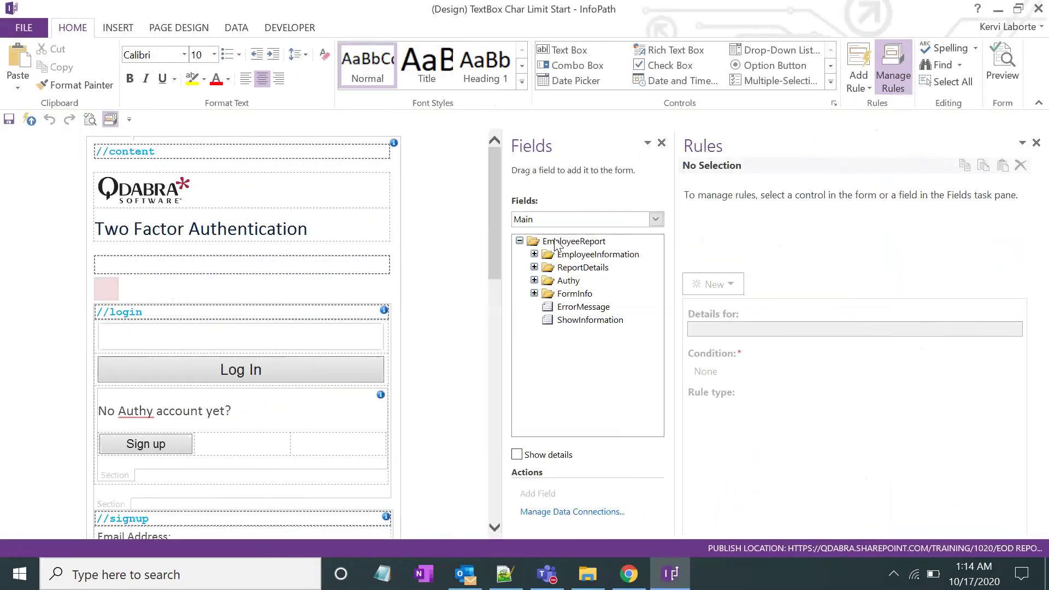
{"action": "left_click_drag", "start_coordinate": [493, 220], "coordinate": [496, 185]}
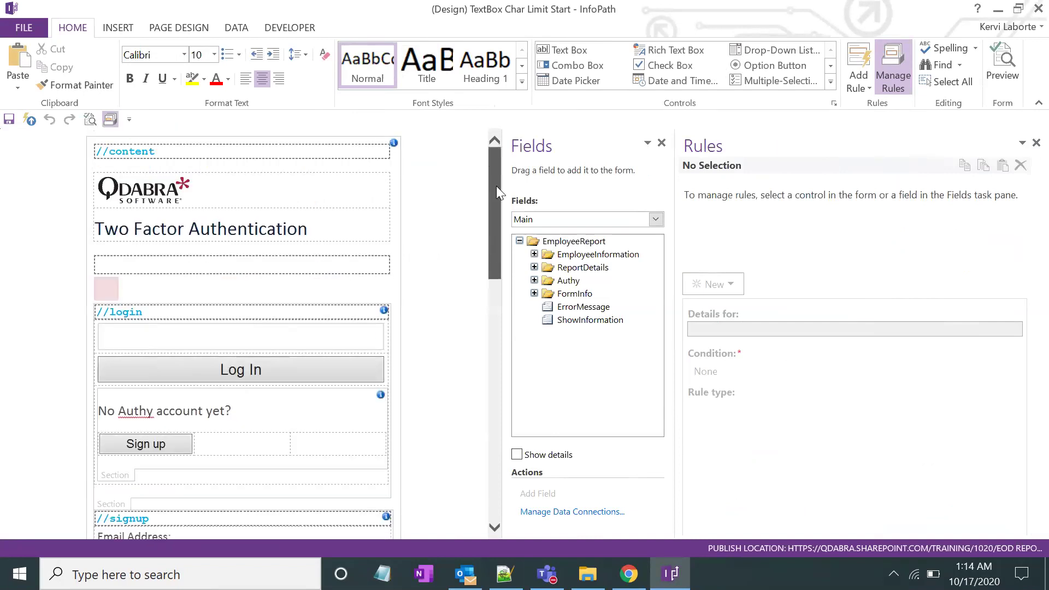
{"action": "left_click", "coordinate": [181, 28]}
{"action": "left_click", "coordinate": [230, 35]}
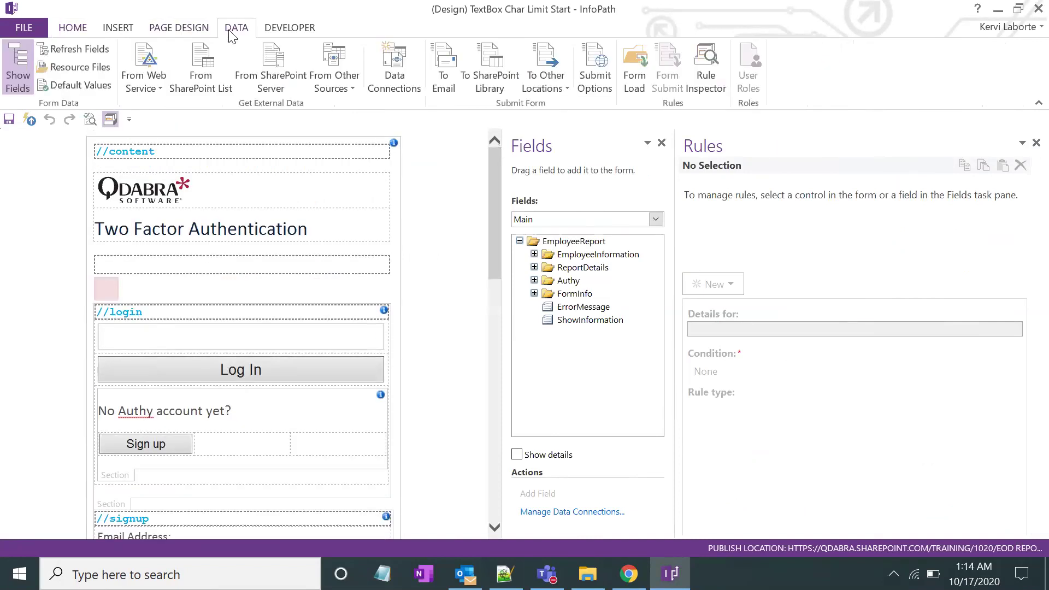
{"action": "left_click", "coordinate": [172, 29]}
{"action": "left_click", "coordinate": [46, 70]}
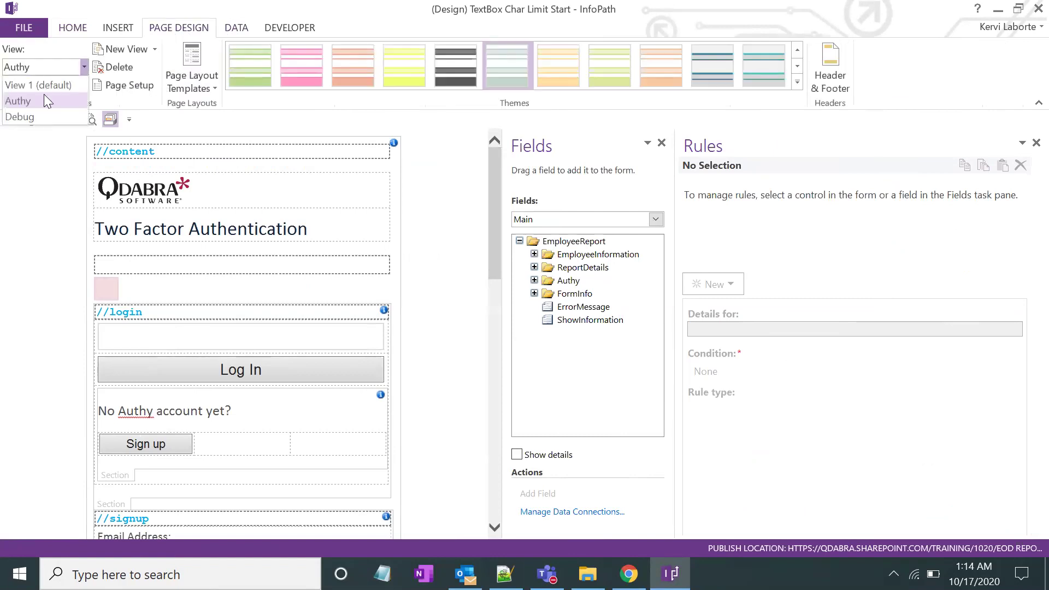
{"action": "left_click", "coordinate": [50, 70]}
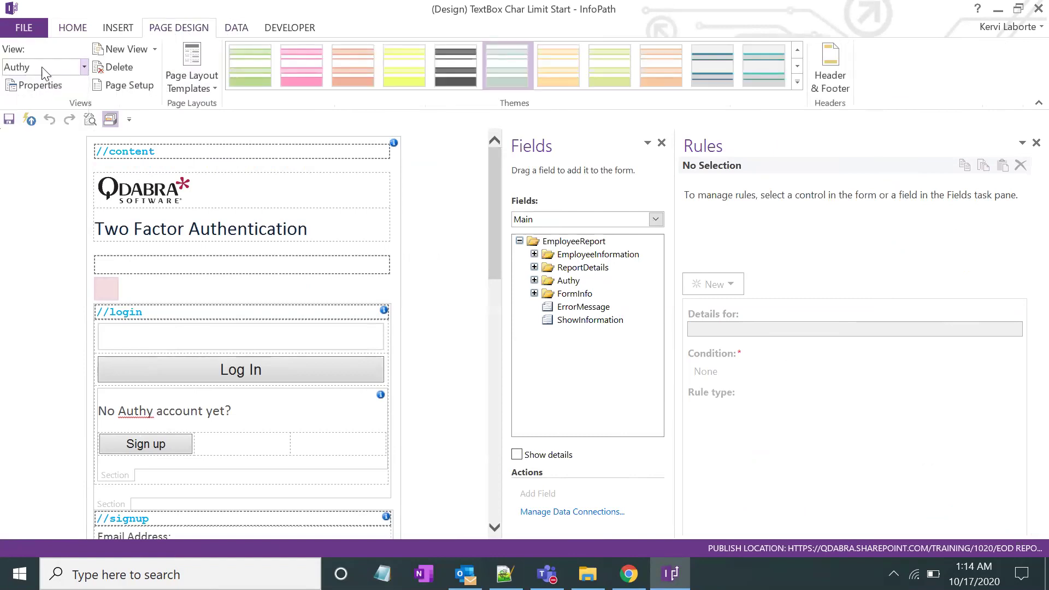
{"action": "left_click", "coordinate": [50, 71]}
{"action": "left_click", "coordinate": [45, 86]}
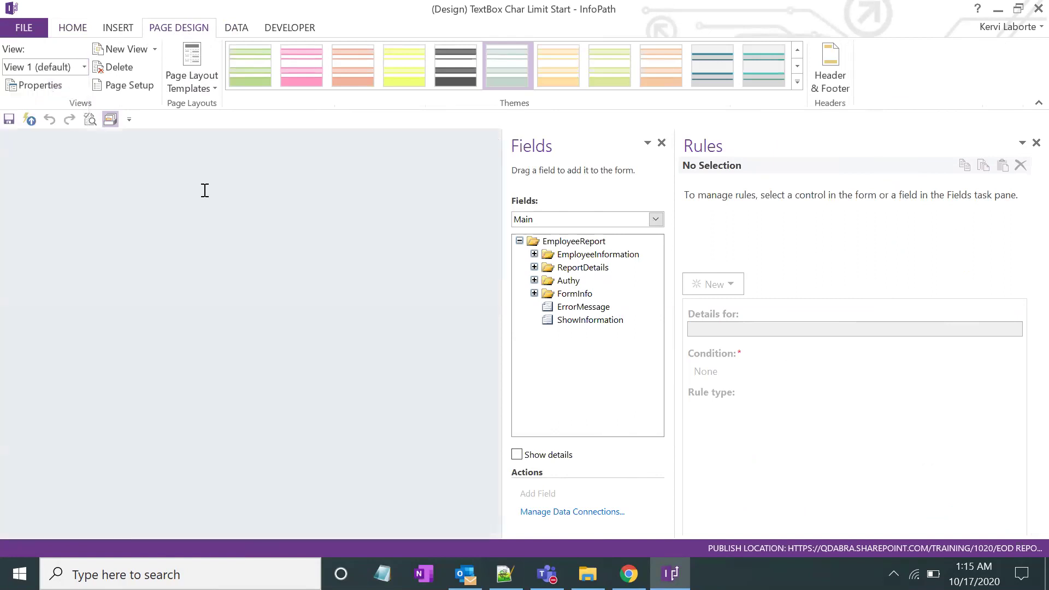
Check the END OF DAY REPORT title's hide rule, then switch to the Authy view
{"action": "left_click", "coordinate": [192, 260]}
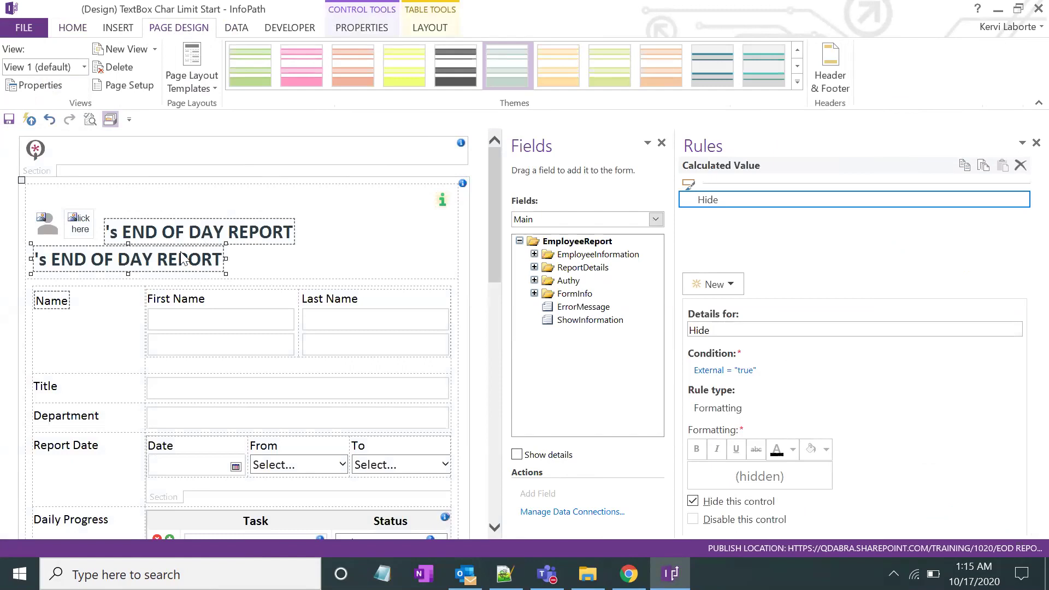
{"action": "left_click", "coordinate": [80, 67]}
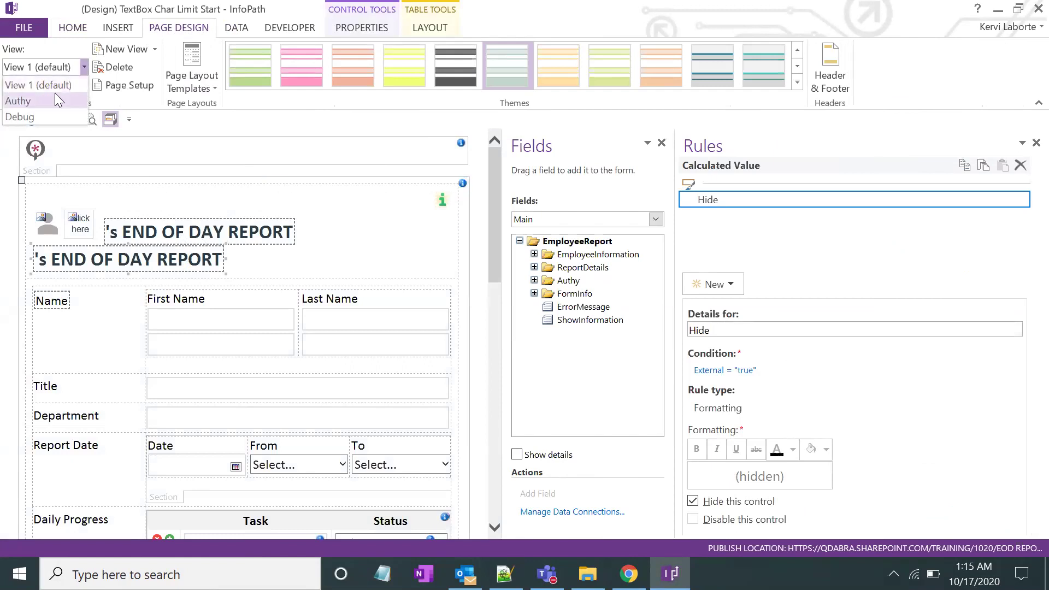
{"action": "left_click", "coordinate": [18, 101]}
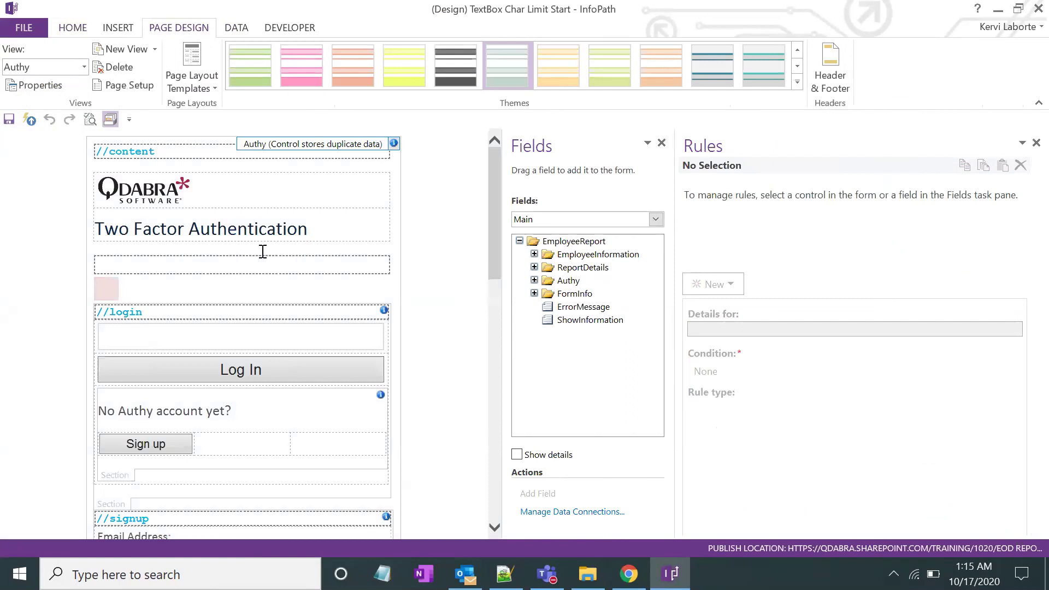
{"action": "scroll", "coordinate": [288, 209], "scroll_direction": "down", "scroll_amount": 10}
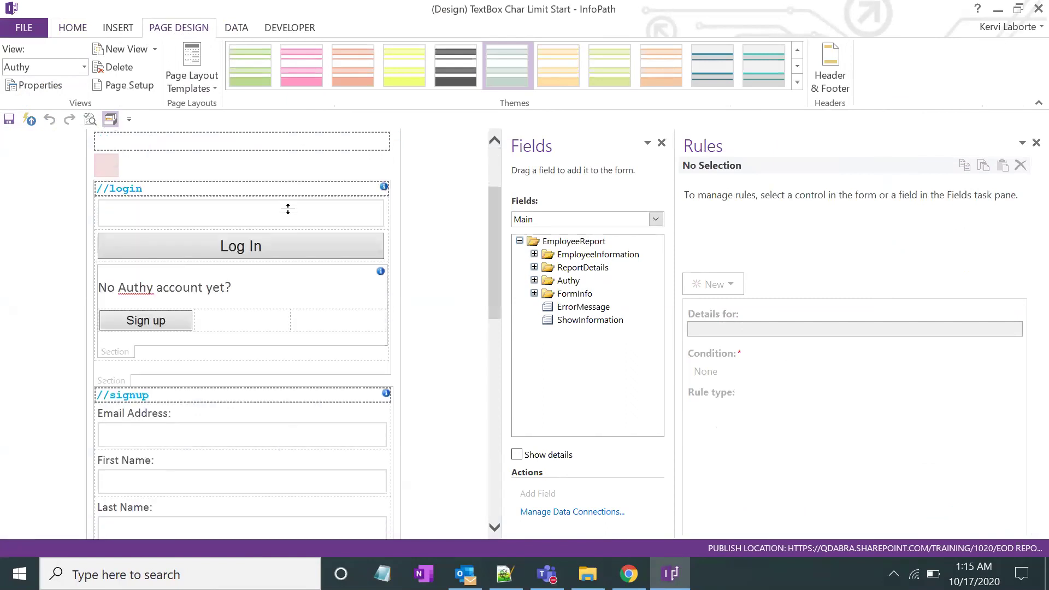
{"action": "scroll", "coordinate": [288, 204], "scroll_direction": "down", "scroll_amount": 3}
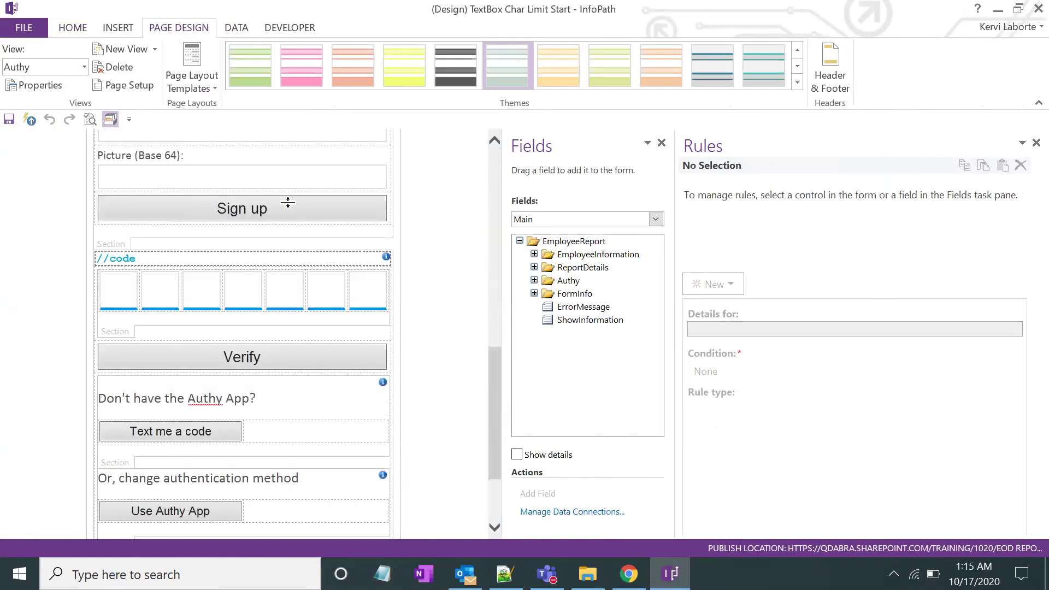
Select the Code1 through Code7 boxes in turn to review their rules
{"action": "left_click", "coordinate": [125, 232]}
{"action": "left_click", "coordinate": [167, 235]}
{"action": "left_click", "coordinate": [207, 236]}
{"action": "left_click", "coordinate": [243, 230]}
{"action": "left_click", "coordinate": [284, 235]}
{"action": "left_click", "coordinate": [325, 235]}
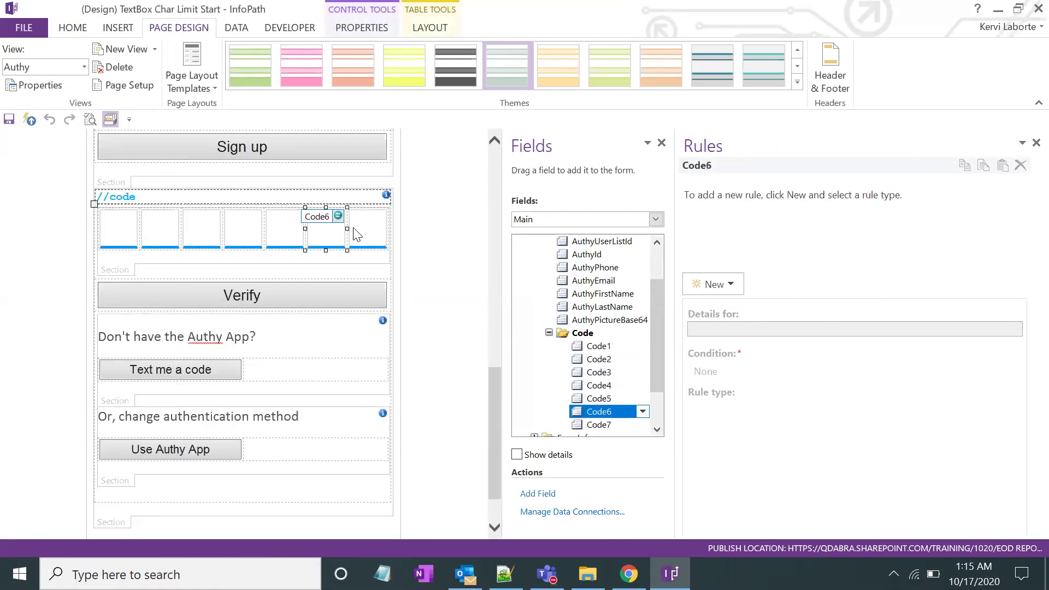
{"action": "left_click", "coordinate": [362, 235]}
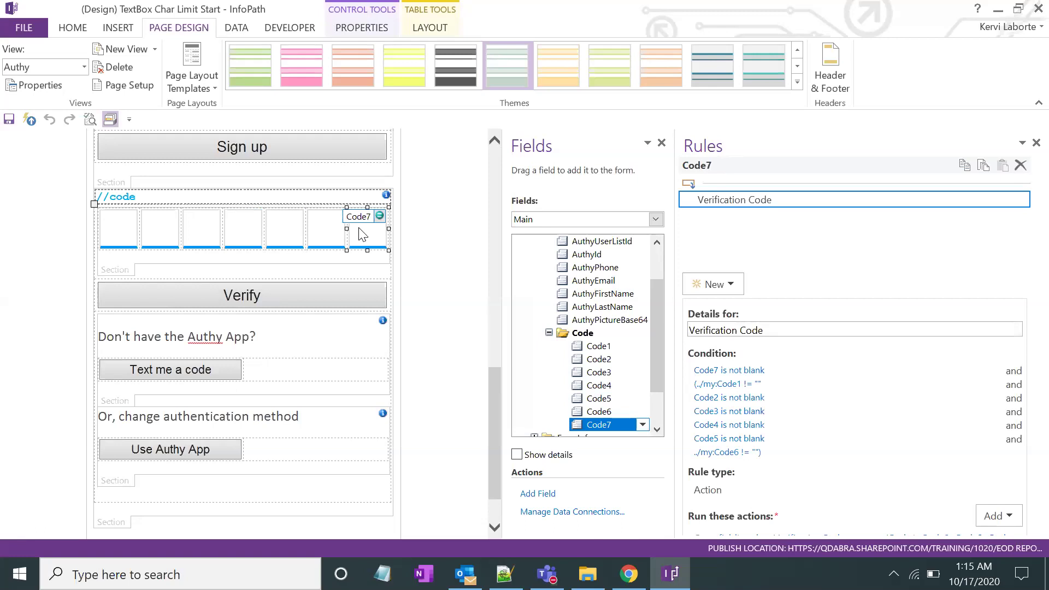
{"action": "left_click", "coordinate": [117, 229]}
{"action": "left_click", "coordinate": [164, 241]}
{"action": "left_click", "coordinate": [210, 240]}
{"action": "left_click", "coordinate": [257, 237]}
Return to the Code1 box and bring up its context menu
{"action": "left_click", "coordinate": [130, 246]}
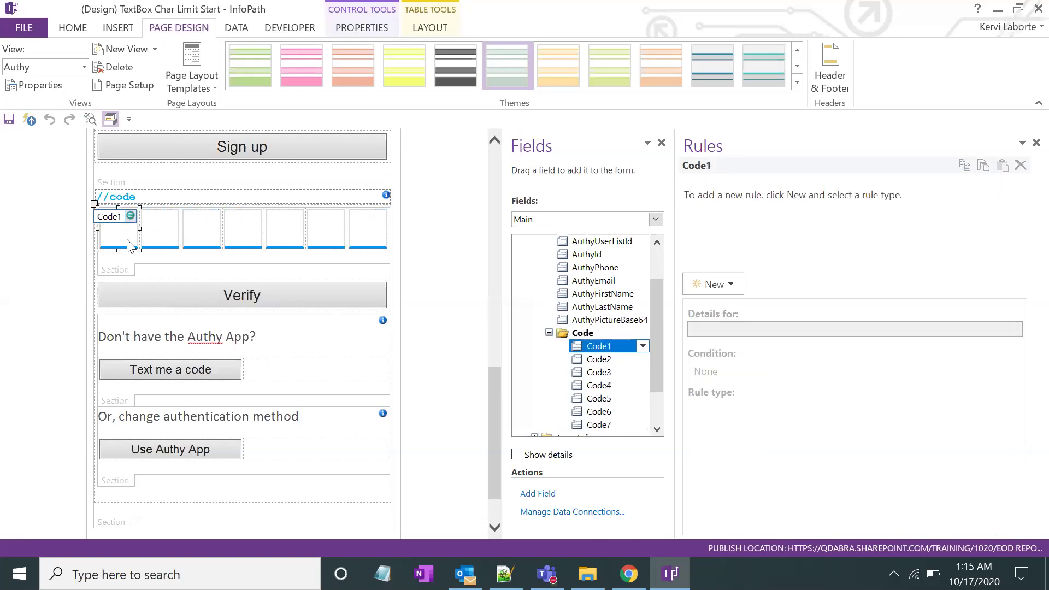
{"action": "left_click", "coordinate": [157, 245]}
{"action": "left_click", "coordinate": [125, 239]}
{"action": "right_click", "coordinate": [125, 239]}
{"action": "key", "text": "Escape"}
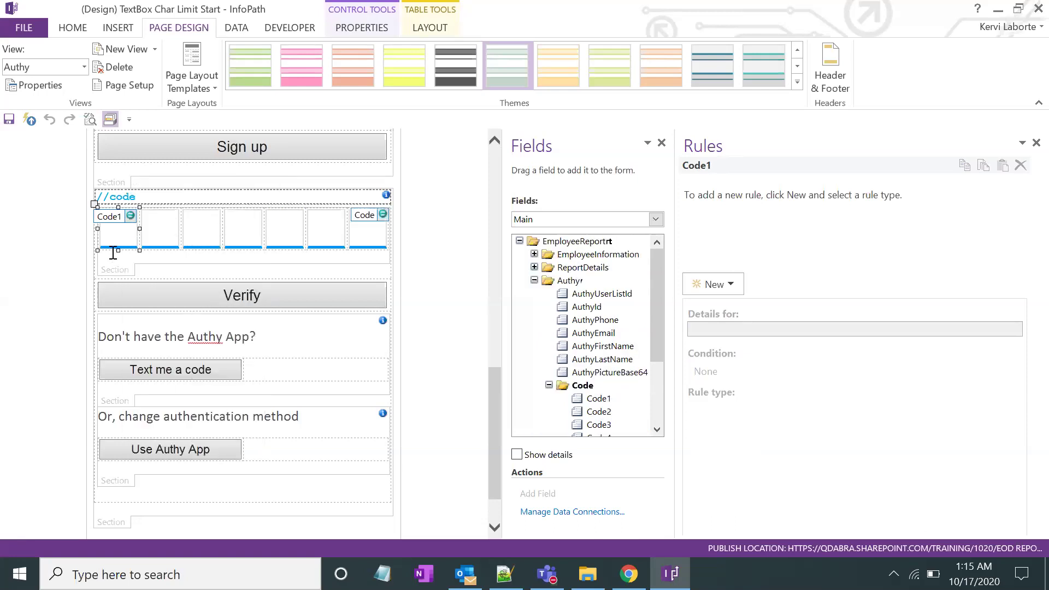
{"action": "right_click", "coordinate": [114, 234]}
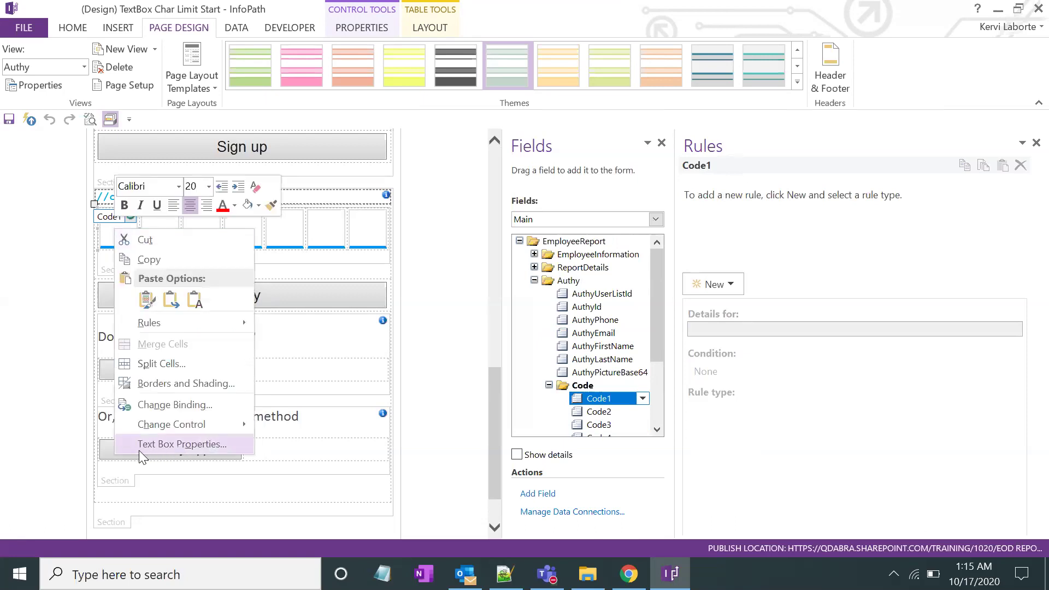
Limit Code1 to 1 character and have it move to the next control automatically
{"action": "left_click", "coordinate": [204, 446]}
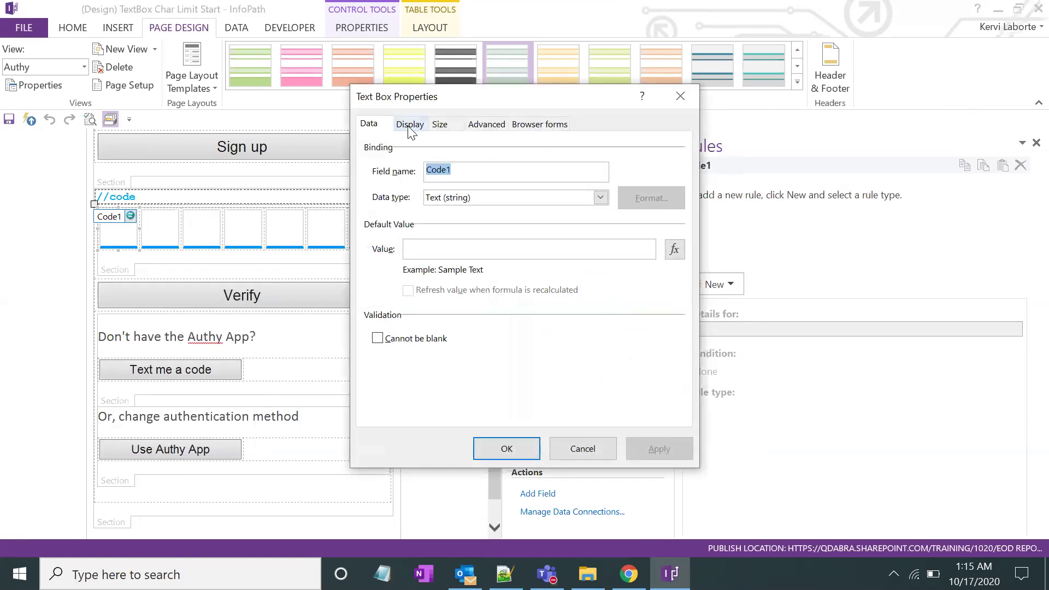
{"action": "left_click", "coordinate": [410, 124]}
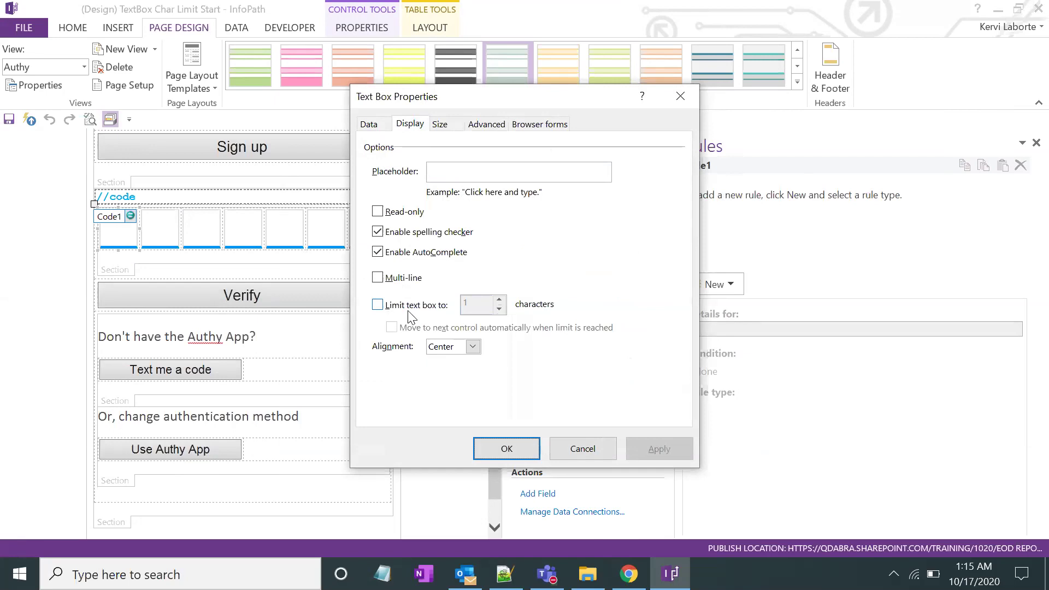
{"action": "left_click", "coordinate": [380, 305]}
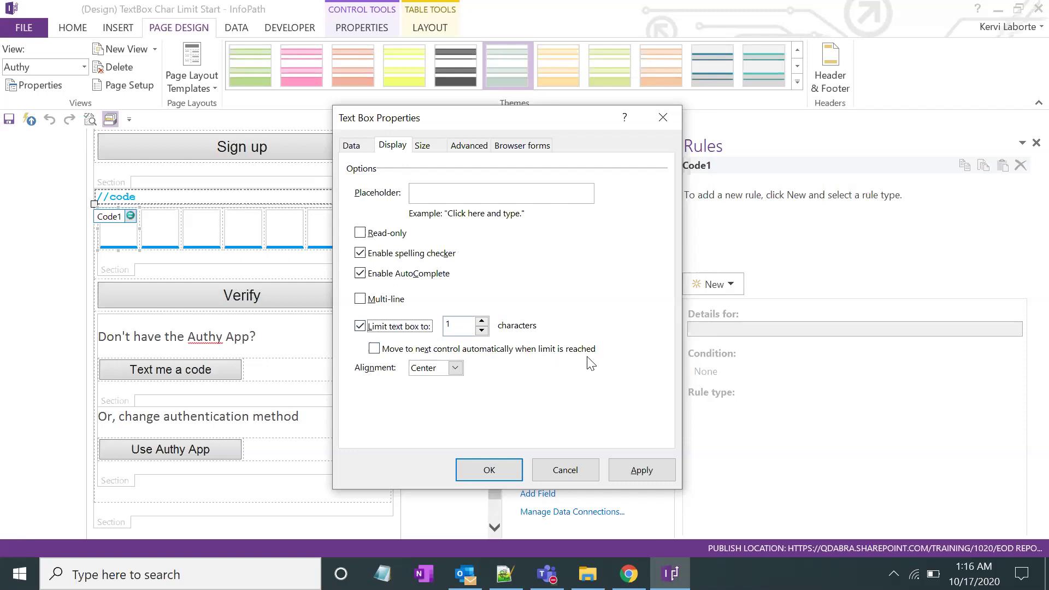
{"action": "left_click", "coordinate": [374, 350]}
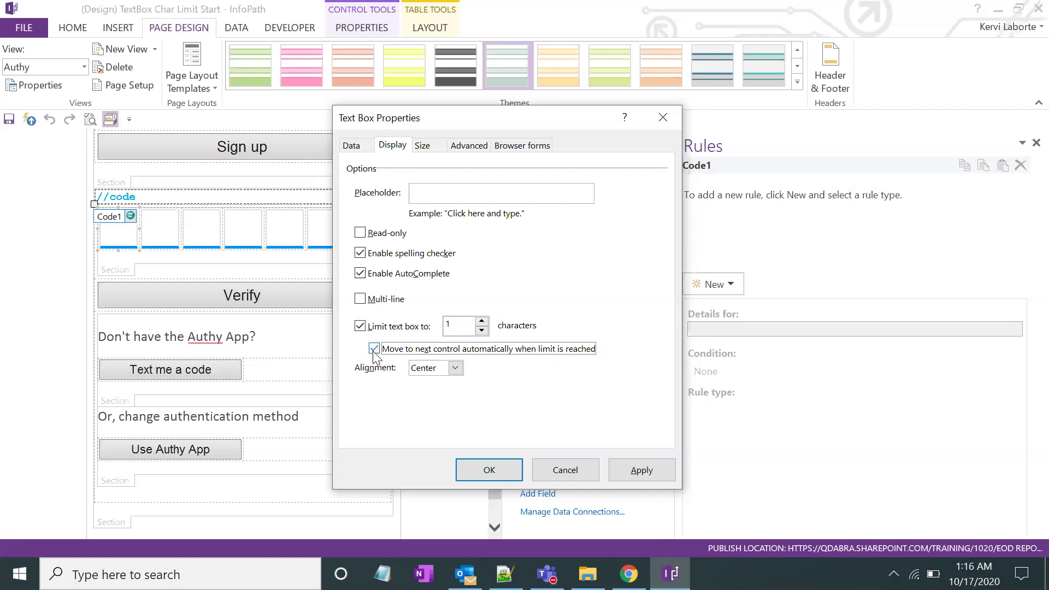
{"action": "left_click", "coordinate": [641, 469]}
{"action": "left_click", "coordinate": [491, 471]}
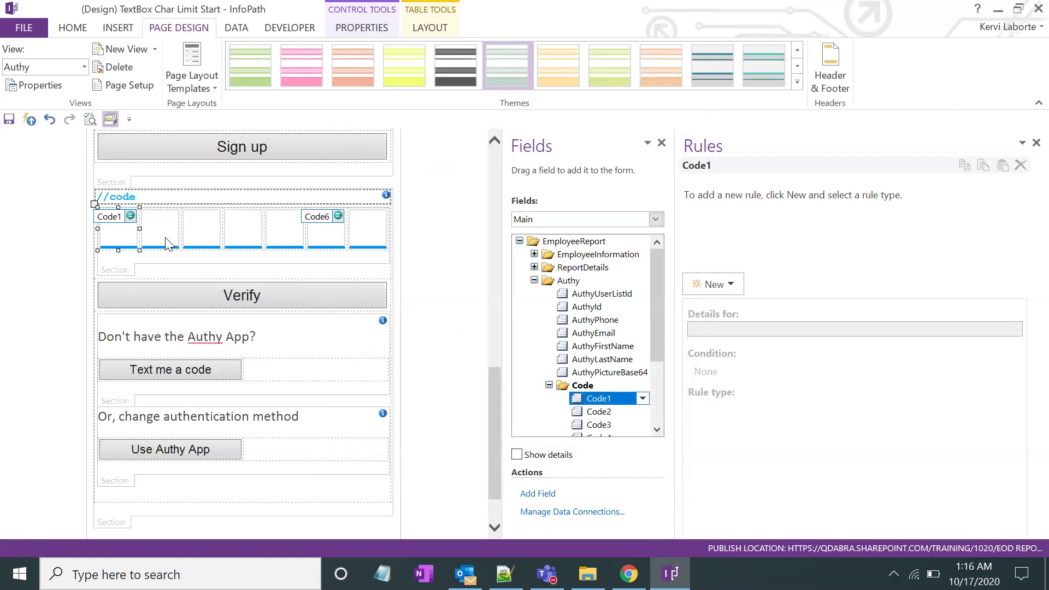
Give Code2 the same 1-character limit with automatic move to the next control
{"action": "left_click", "coordinate": [163, 236]}
{"action": "right_click", "coordinate": [164, 237]}
{"action": "left_click", "coordinate": [218, 452]}
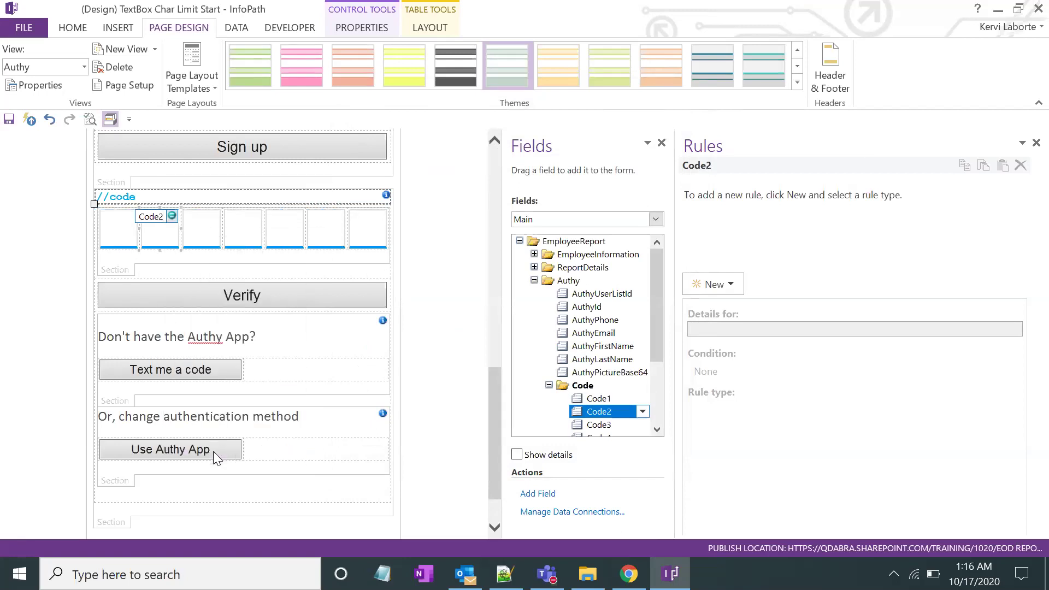
{"action": "left_click", "coordinate": [391, 147]}
{"action": "left_click", "coordinate": [373, 327]}
{"action": "left_click", "coordinate": [374, 350]}
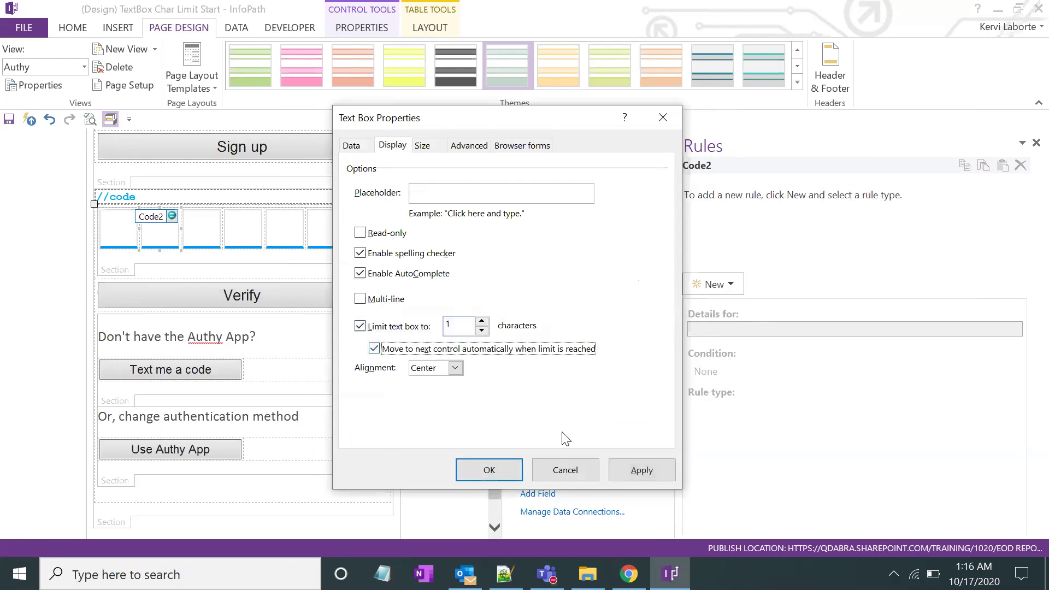
{"action": "left_click", "coordinate": [634, 471]}
{"action": "left_click", "coordinate": [489, 470]}
Limit Code3 to 1 character with automatic advance to the next control
{"action": "left_click", "coordinate": [200, 225]}
{"action": "right_click", "coordinate": [200, 225]}
{"action": "left_click", "coordinate": [261, 439]}
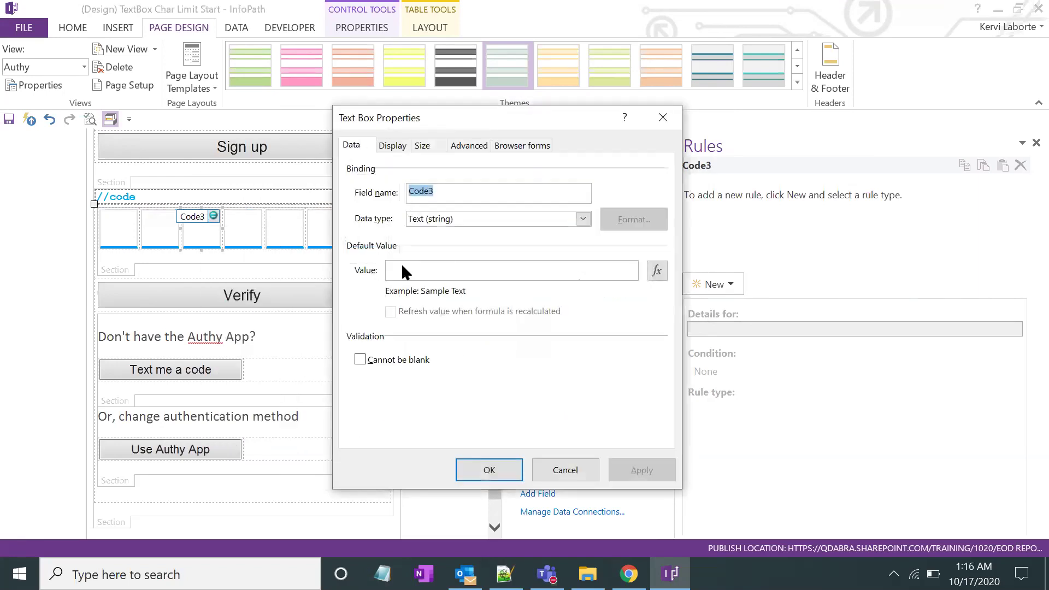
{"action": "left_click", "coordinate": [391, 145]}
{"action": "left_click", "coordinate": [360, 326]}
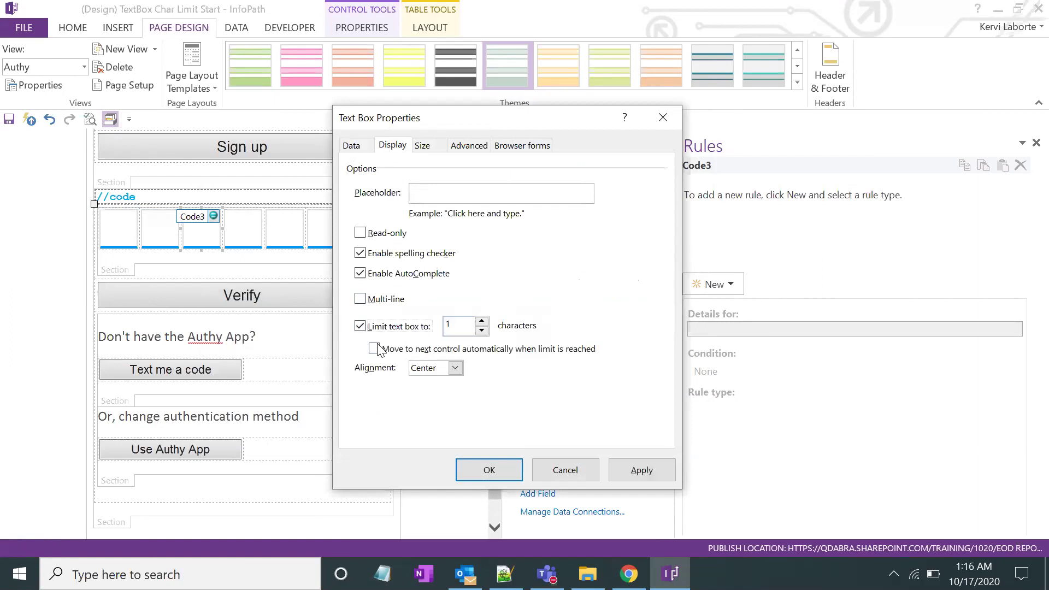
{"action": "left_click", "coordinate": [641, 469]}
{"action": "left_click", "coordinate": [489, 470]}
Limit Code4 to 1 character with automatic advance to the next control
{"action": "left_click", "coordinate": [243, 241]}
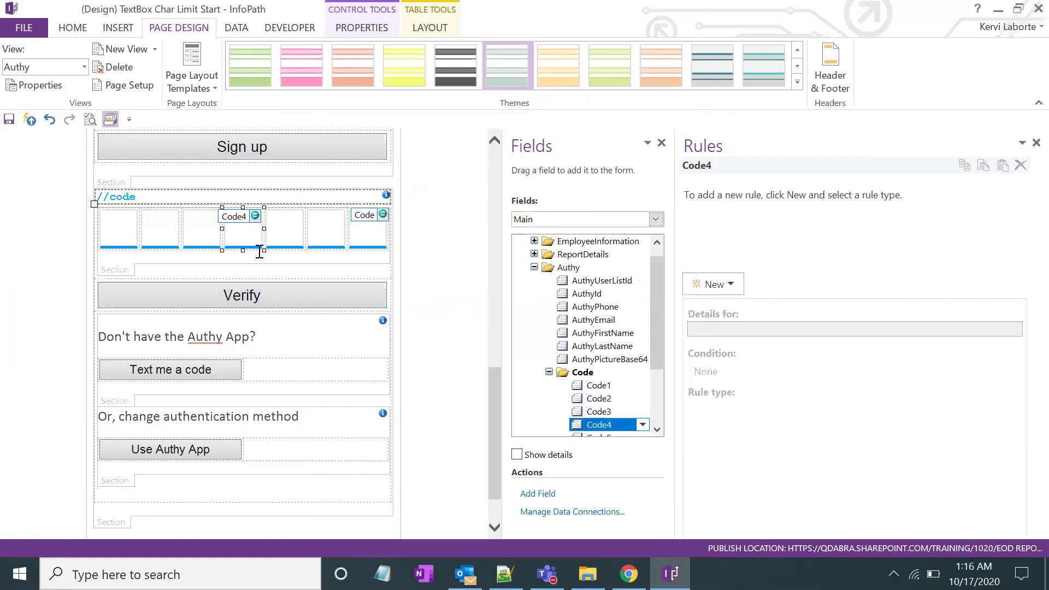
{"action": "right_click", "coordinate": [243, 241]}
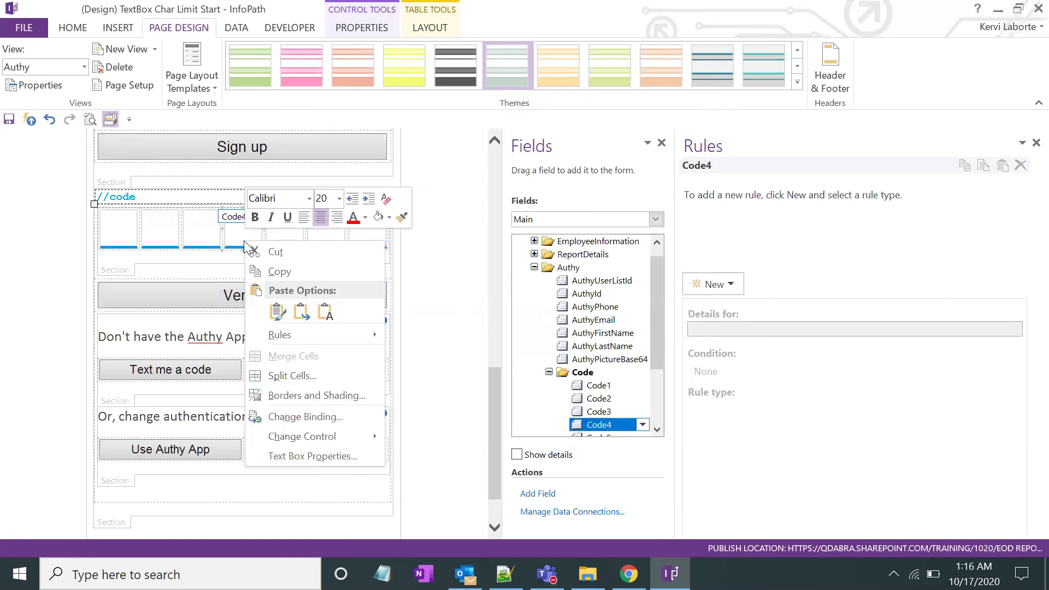
{"action": "left_click", "coordinate": [297, 454]}
{"action": "left_click", "coordinate": [393, 146]}
{"action": "left_click", "coordinate": [360, 326]}
{"action": "left_click", "coordinate": [374, 348]}
{"action": "left_click", "coordinate": [640, 473]}
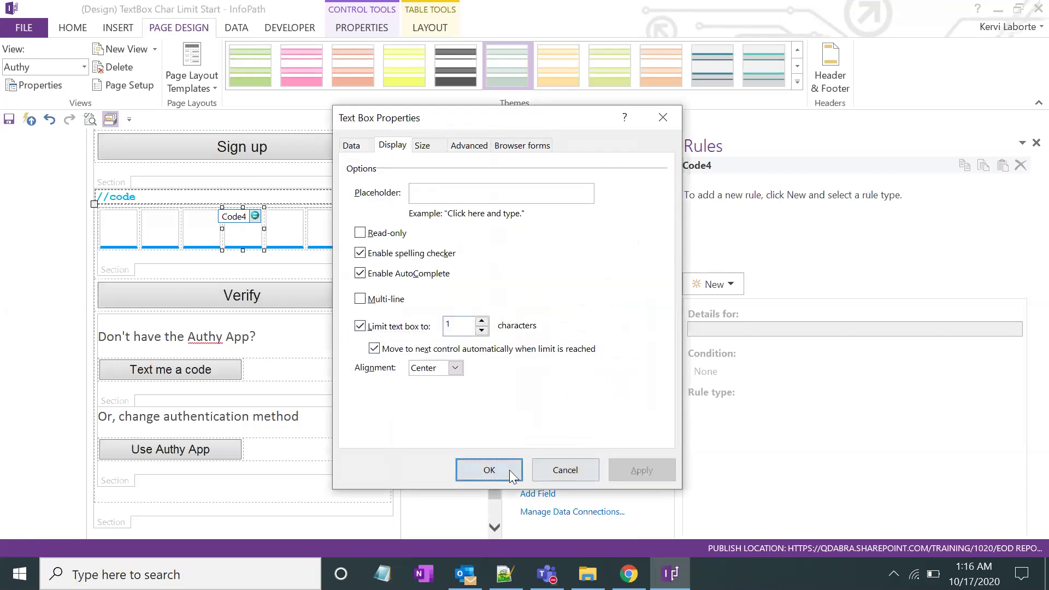
{"action": "left_click", "coordinate": [509, 469]}
Limit Code5 to 1 character with automatic advance to the next control
{"action": "left_click", "coordinate": [288, 235]}
{"action": "right_click", "coordinate": [288, 235]}
{"action": "left_click", "coordinate": [356, 448]}
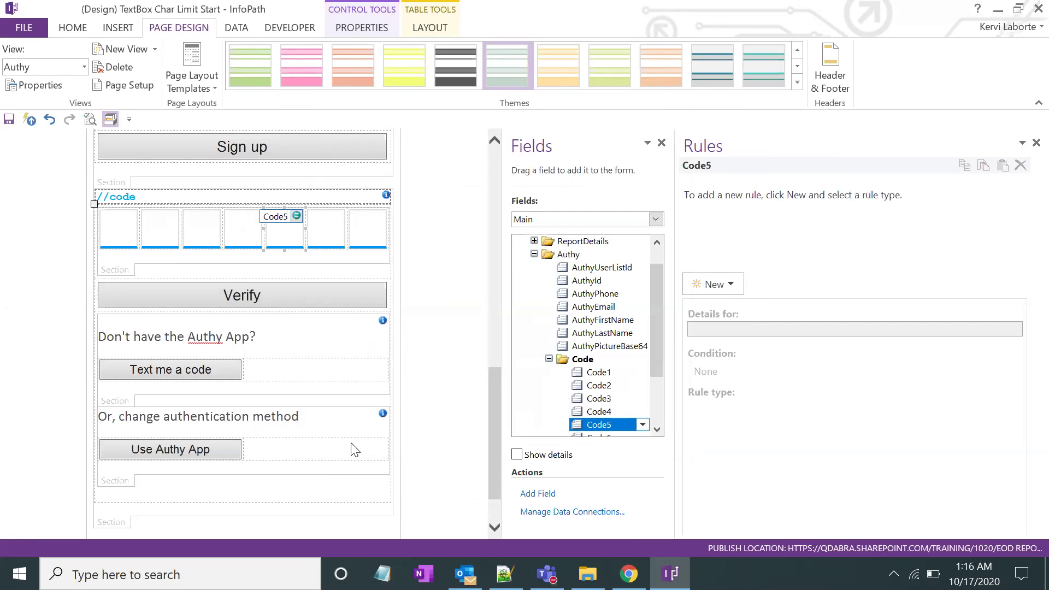
{"action": "left_click", "coordinate": [391, 144]}
{"action": "left_click", "coordinate": [361, 327]}
{"action": "left_click", "coordinate": [624, 469]}
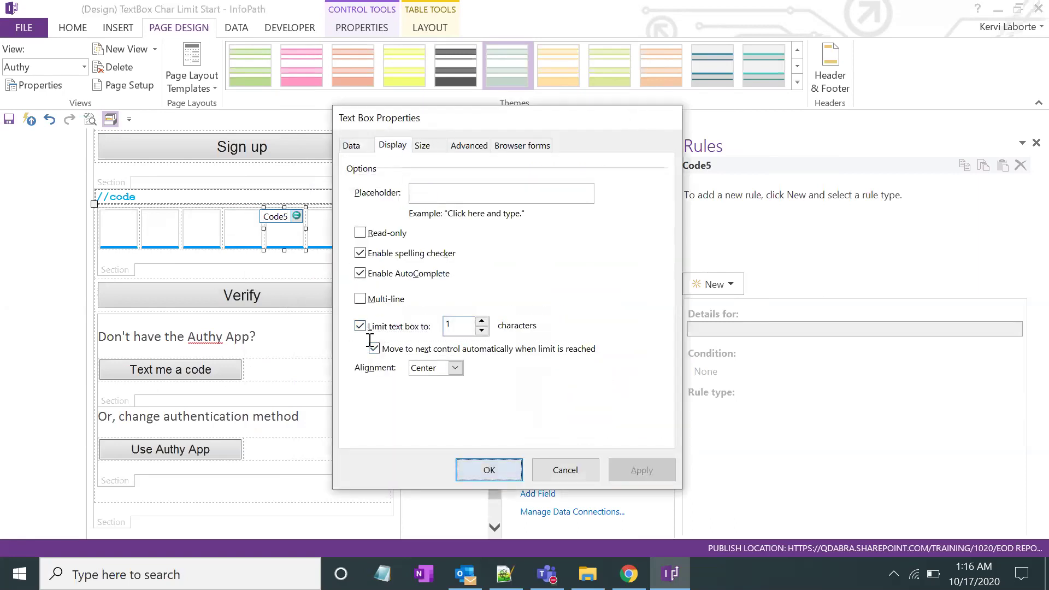
{"action": "left_click", "coordinate": [487, 468]}
Limit Code6 to 1 character with automatic advance to the next control
{"action": "right_click", "coordinate": [338, 232]}
{"action": "left_click", "coordinate": [393, 440]}
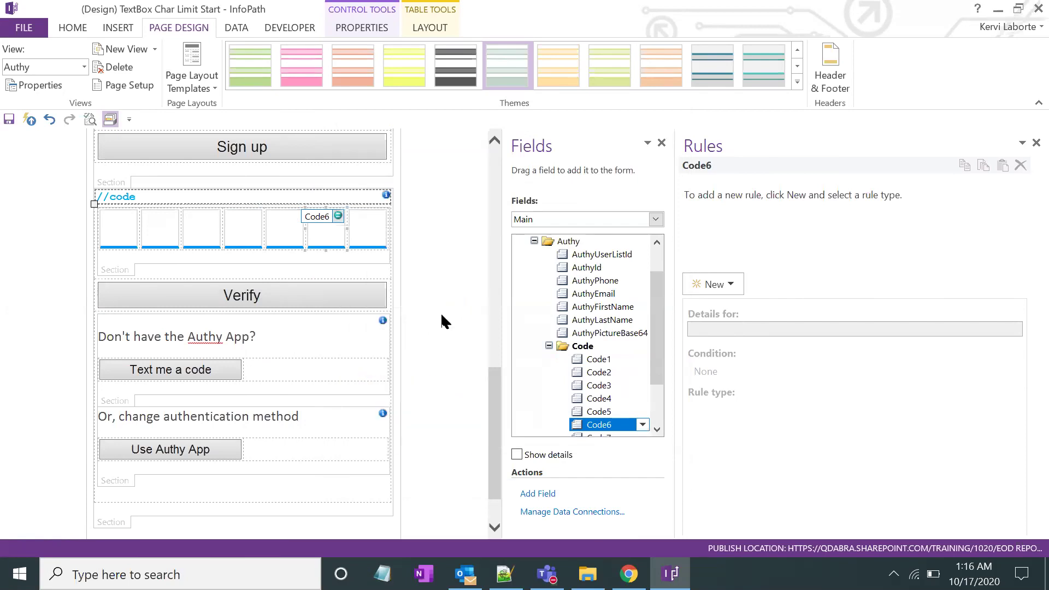
{"action": "left_click", "coordinate": [392, 145]}
{"action": "left_click", "coordinate": [360, 327]}
{"action": "left_click", "coordinate": [374, 349]}
{"action": "left_click", "coordinate": [656, 469]}
{"action": "left_click", "coordinate": [489, 470]}
Limit Code7 to 1 character with auto-advance, leaving multi-line off
{"action": "left_click", "coordinate": [371, 237]}
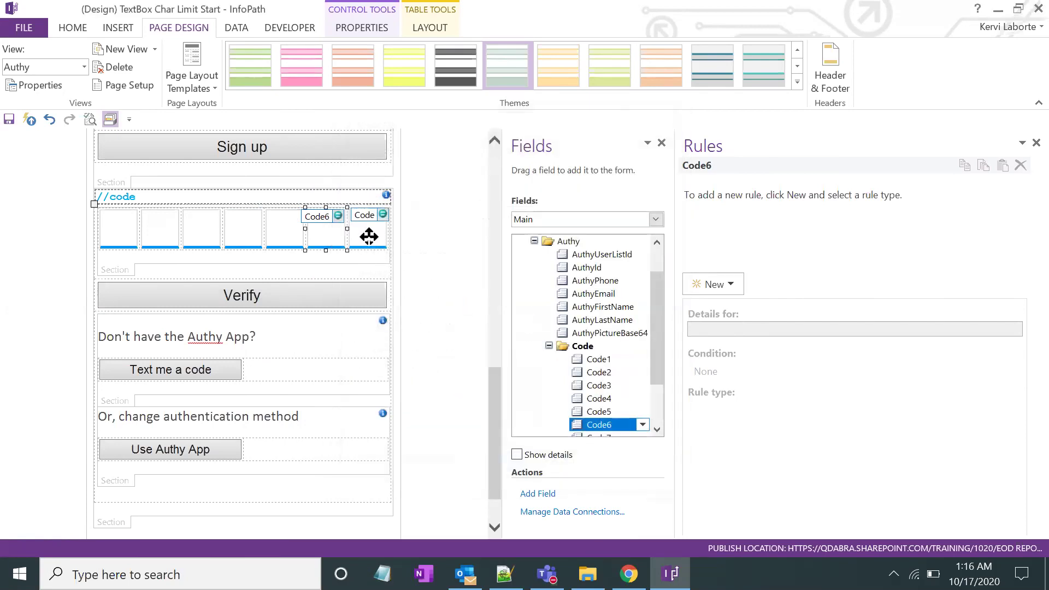
{"action": "right_click", "coordinate": [371, 236]}
{"action": "left_click", "coordinate": [420, 453]}
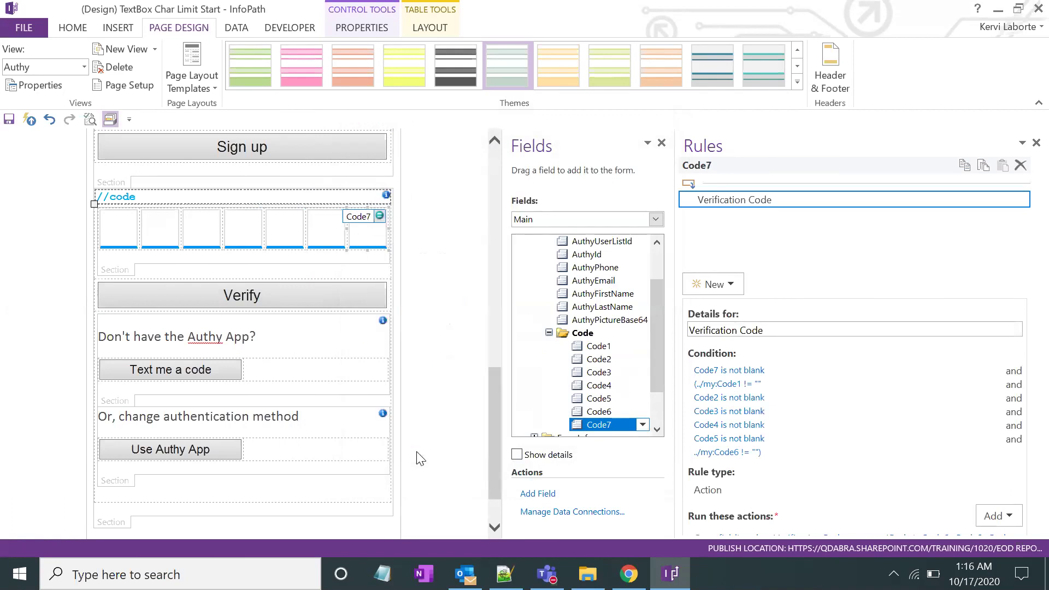
{"action": "left_click", "coordinate": [392, 145]}
{"action": "left_click", "coordinate": [360, 298]}
{"action": "left_click", "coordinate": [360, 299]}
{"action": "left_click", "coordinate": [360, 326]}
{"action": "left_click", "coordinate": [374, 349]}
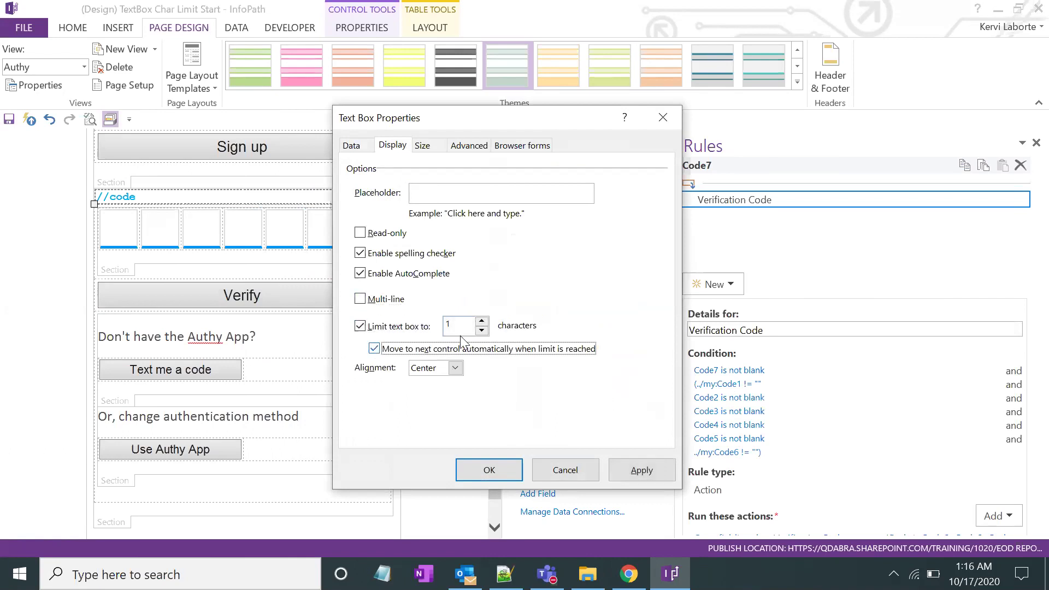
{"action": "left_click", "coordinate": [628, 475]}
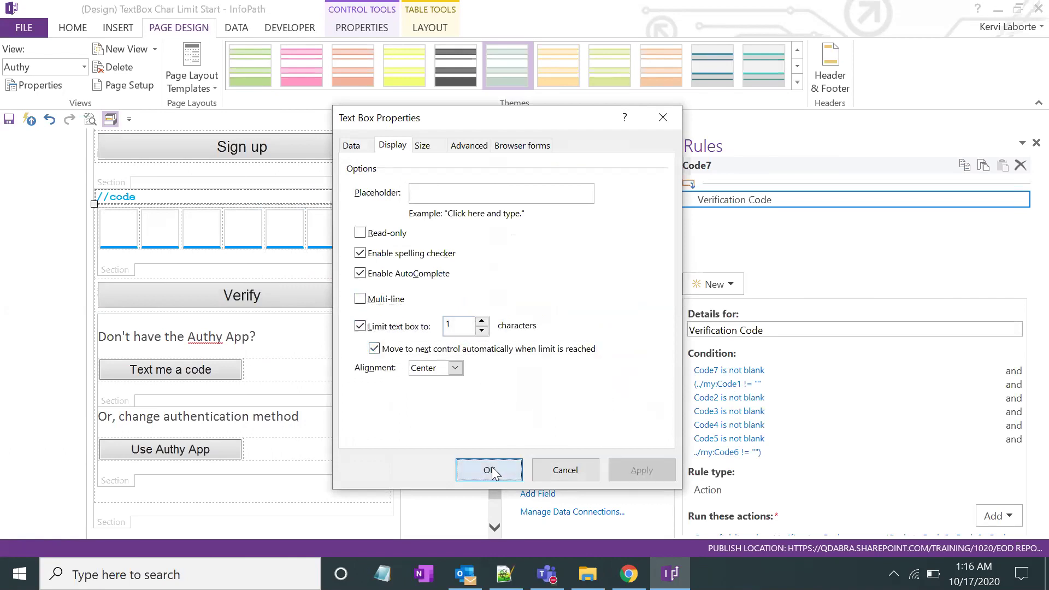
{"action": "left_click", "coordinate": [492, 468]}
{"action": "left_click", "coordinate": [351, 233]}
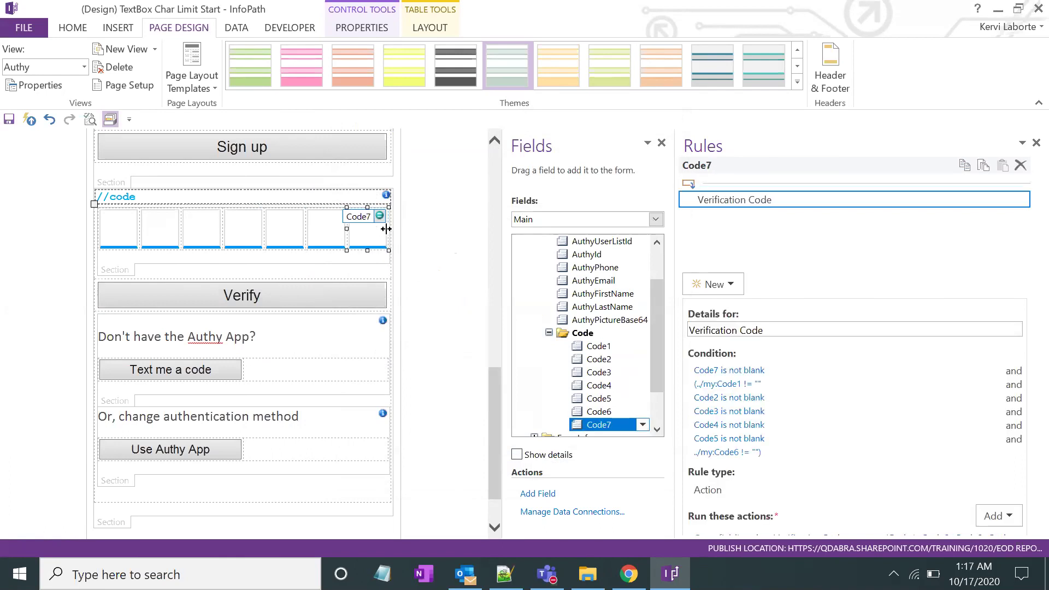
{"action": "left_click_drag", "start_coordinate": [672, 264], "coordinate": [607, 273]}
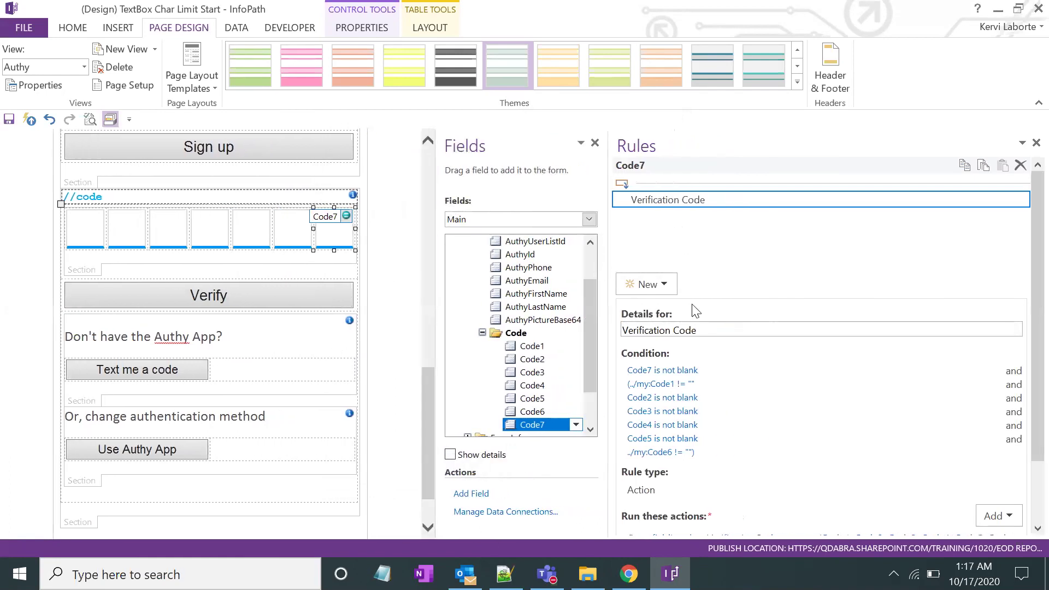
{"action": "left_click", "coordinate": [712, 323]}
{"action": "scroll", "coordinate": [713, 324], "scroll_direction": "down", "scroll_amount": 2}
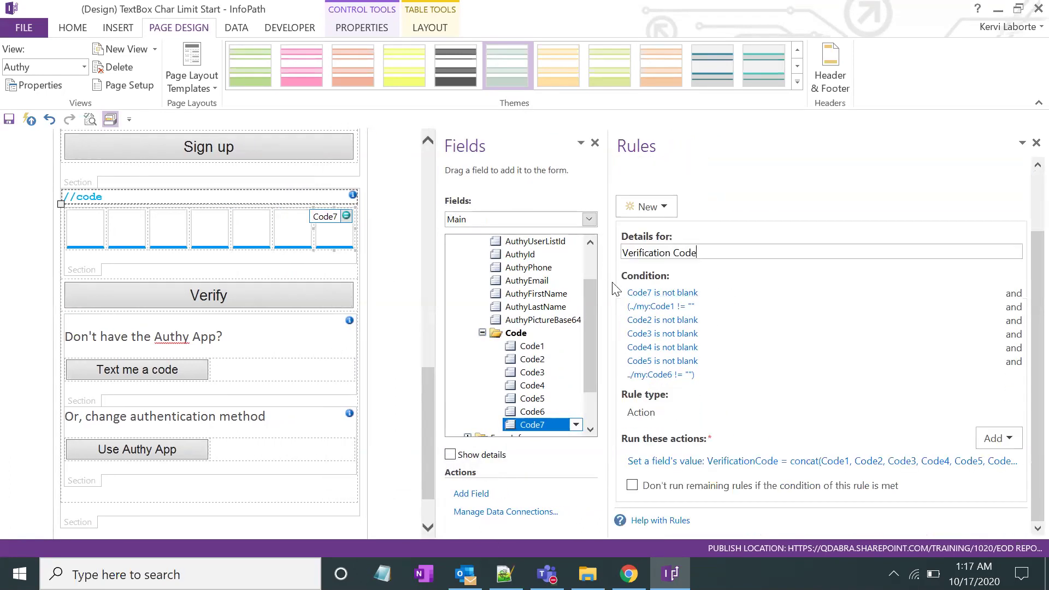
{"action": "left_click_drag", "start_coordinate": [608, 282], "coordinate": [583, 282]}
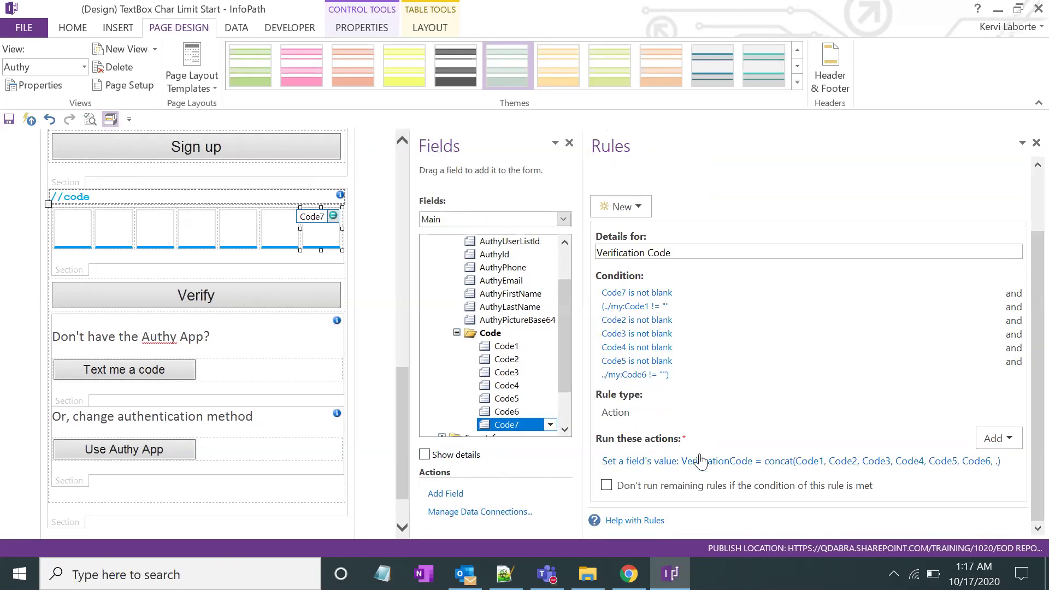
{"action": "left_click", "coordinate": [699, 460]}
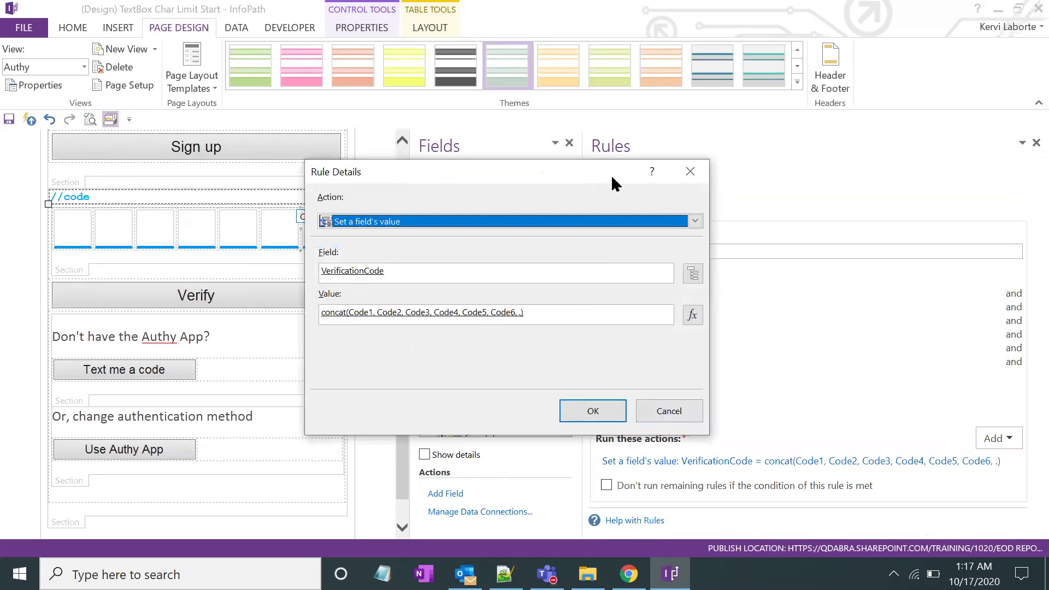
{"action": "left_click_drag", "start_coordinate": [612, 185], "coordinate": [698, 189]}
{"action": "left_click", "coordinate": [778, 319]}
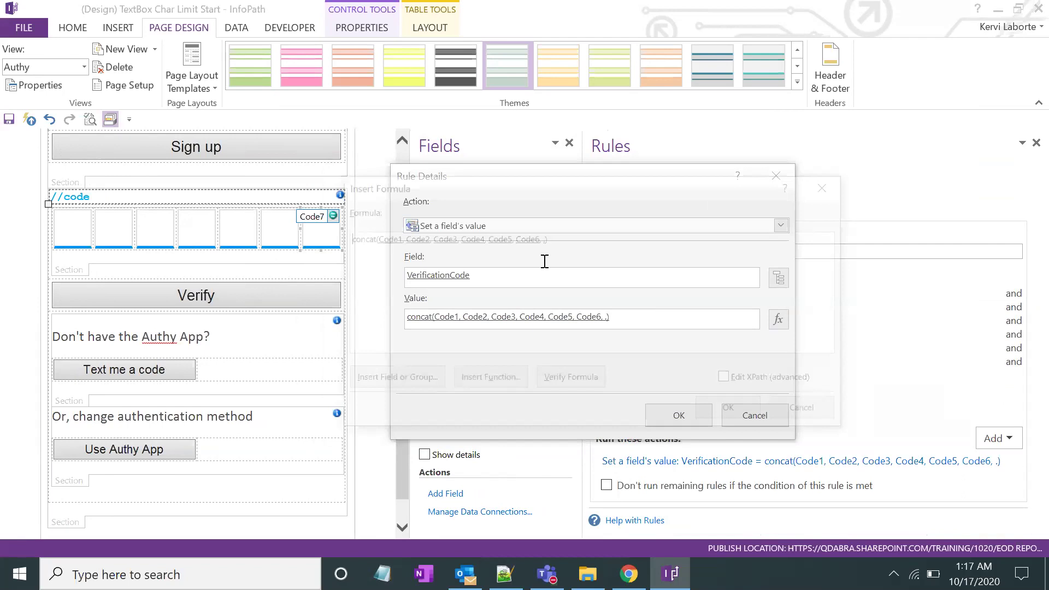
{"action": "left_click", "coordinate": [821, 188]}
{"action": "left_click", "coordinate": [778, 278]}
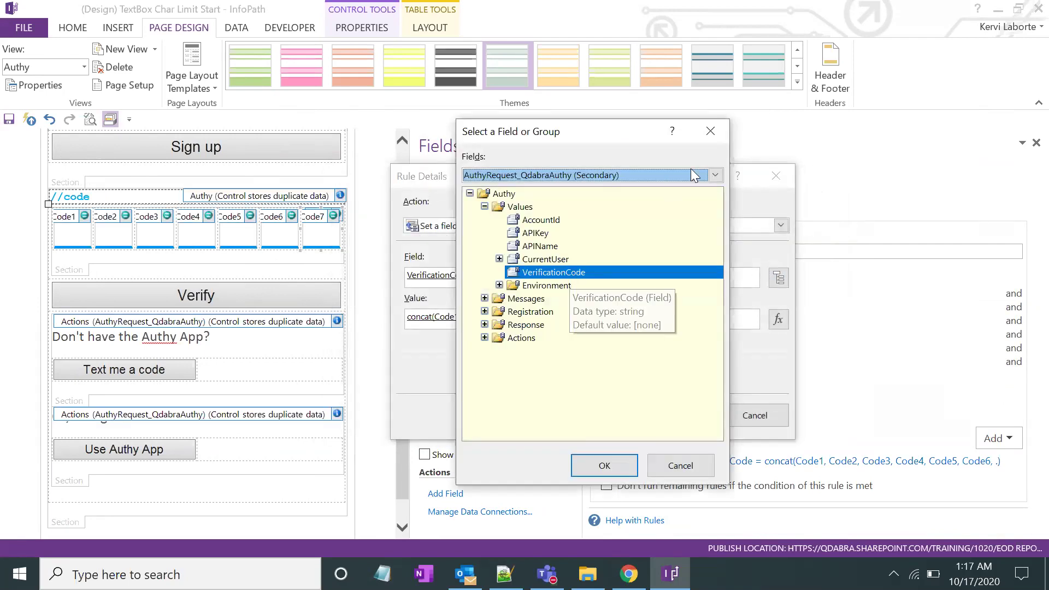
{"action": "key", "text": "Return"}
{"action": "left_click", "coordinate": [776, 176]}
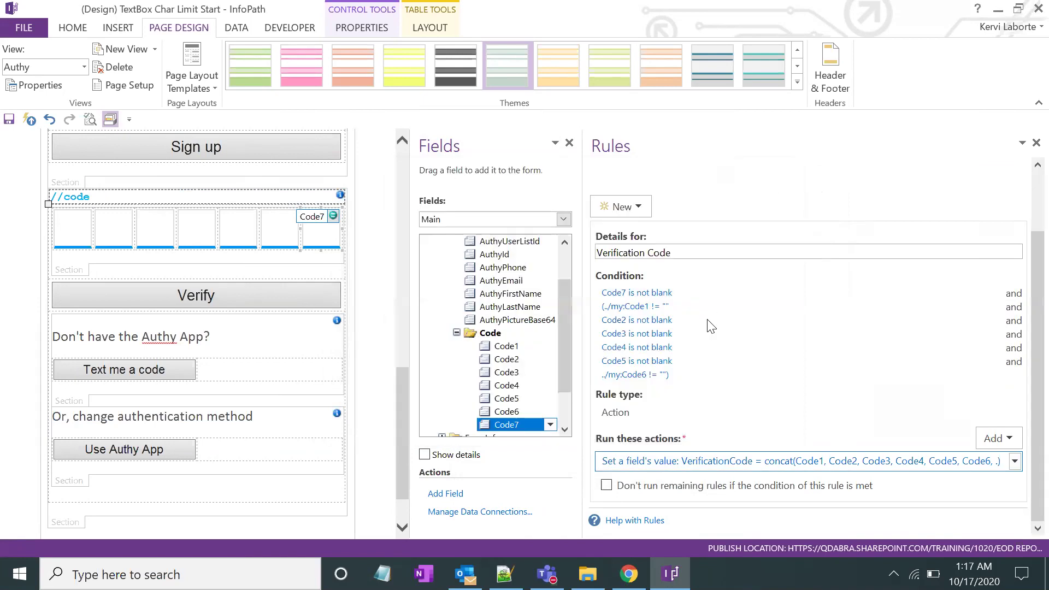
{"action": "left_click", "coordinate": [317, 298]}
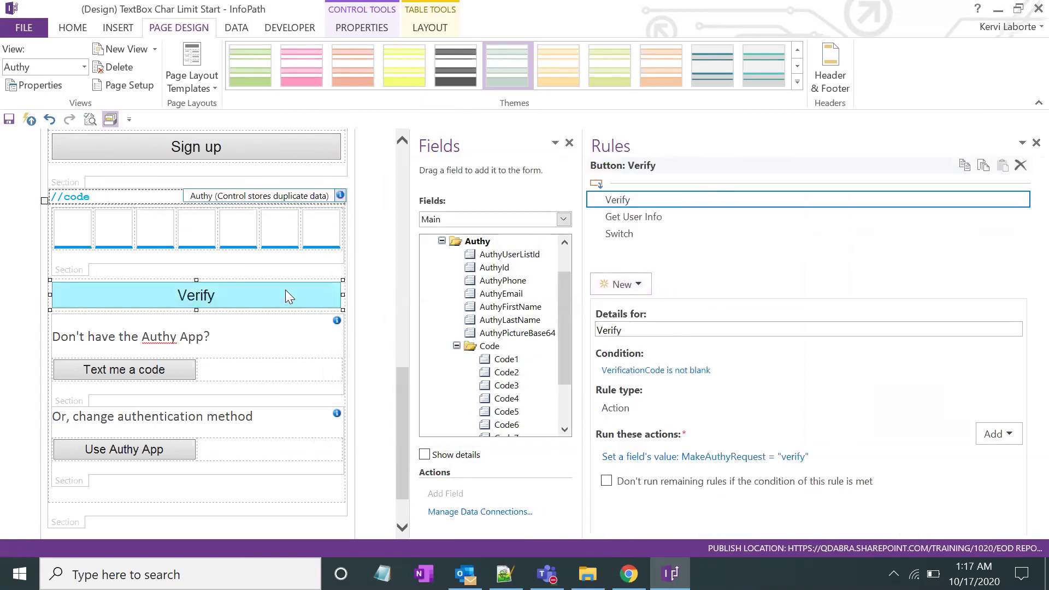
{"action": "left_click", "coordinate": [643, 218]}
{"action": "left_click", "coordinate": [644, 202]}
{"action": "left_click", "coordinate": [643, 217]}
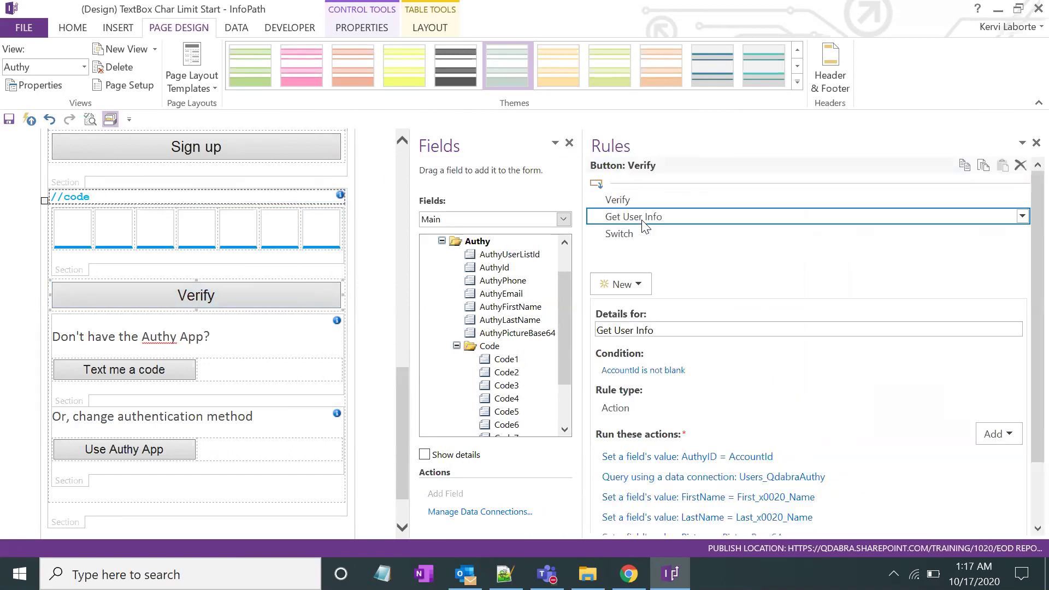
{"action": "left_click", "coordinate": [643, 233]}
{"action": "left_click", "coordinate": [639, 202]}
{"action": "left_click", "coordinate": [641, 216]}
{"action": "left_click", "coordinate": [216, 302]}
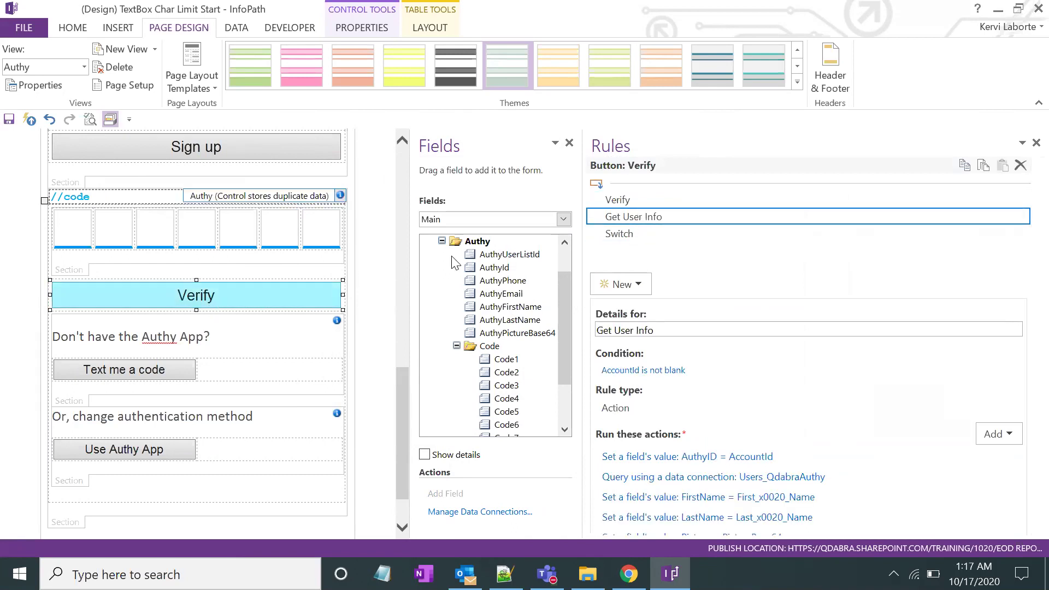
{"action": "left_click", "coordinate": [621, 237]}
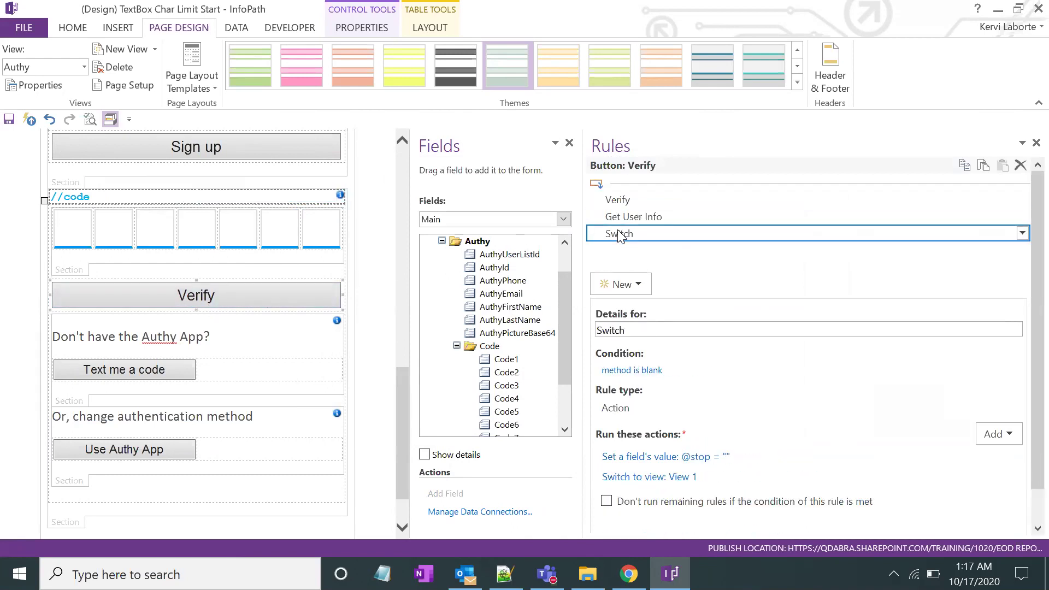
{"action": "left_click", "coordinate": [334, 242]}
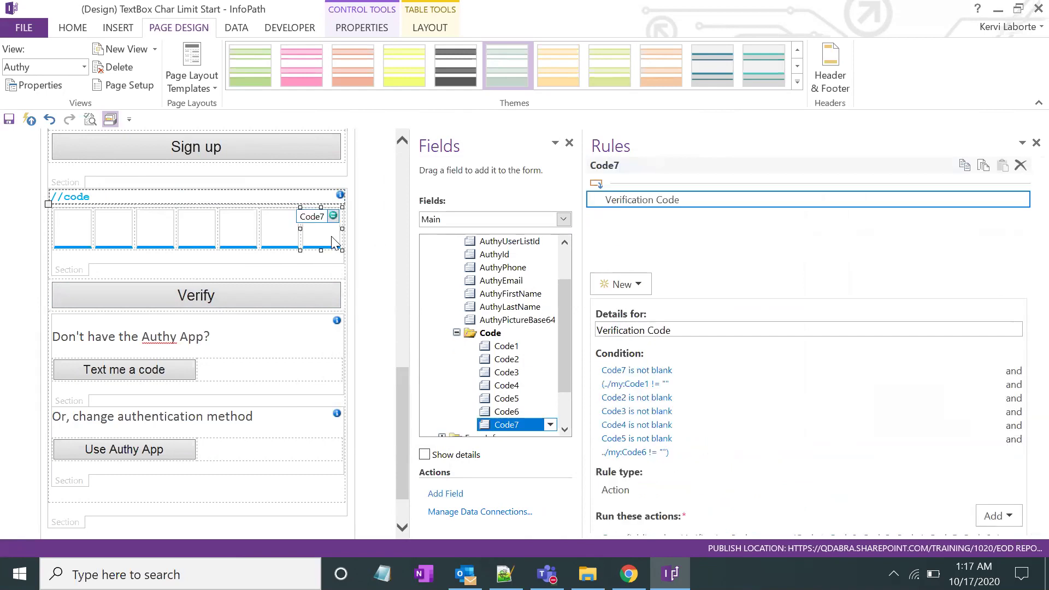
{"action": "left_click", "coordinate": [289, 242]}
{"action": "right_click", "coordinate": [286, 243]}
{"action": "left_click", "coordinate": [357, 450]}
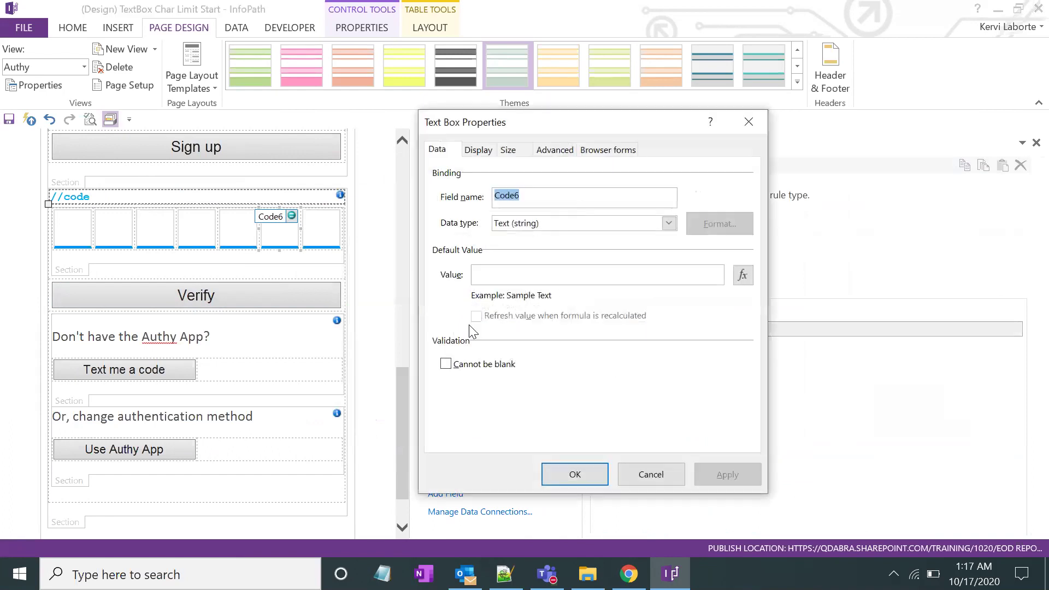
{"action": "left_click", "coordinate": [486, 153]}
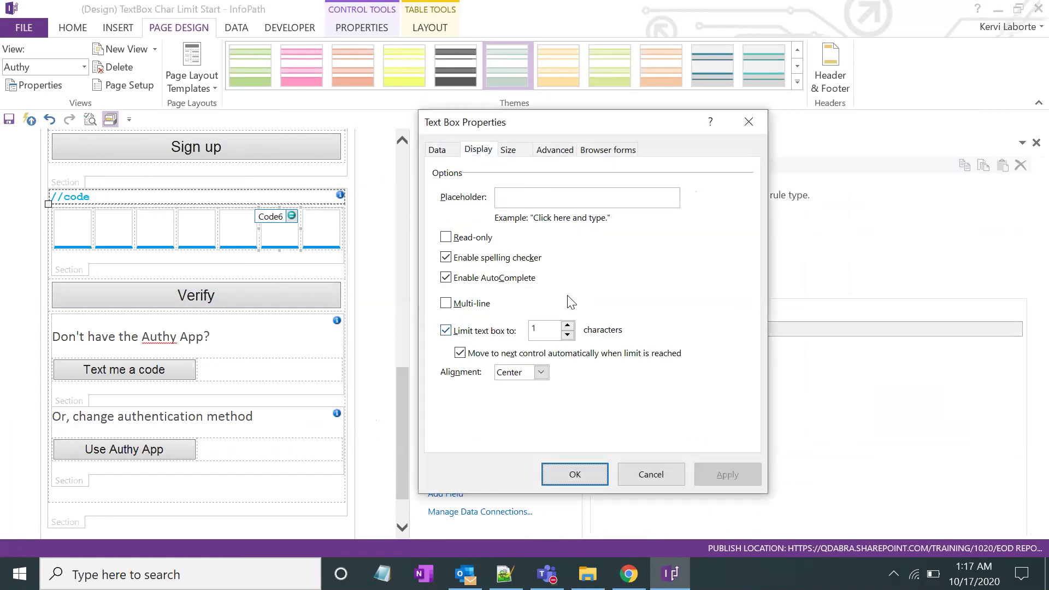
{"action": "left_click", "coordinate": [748, 122]}
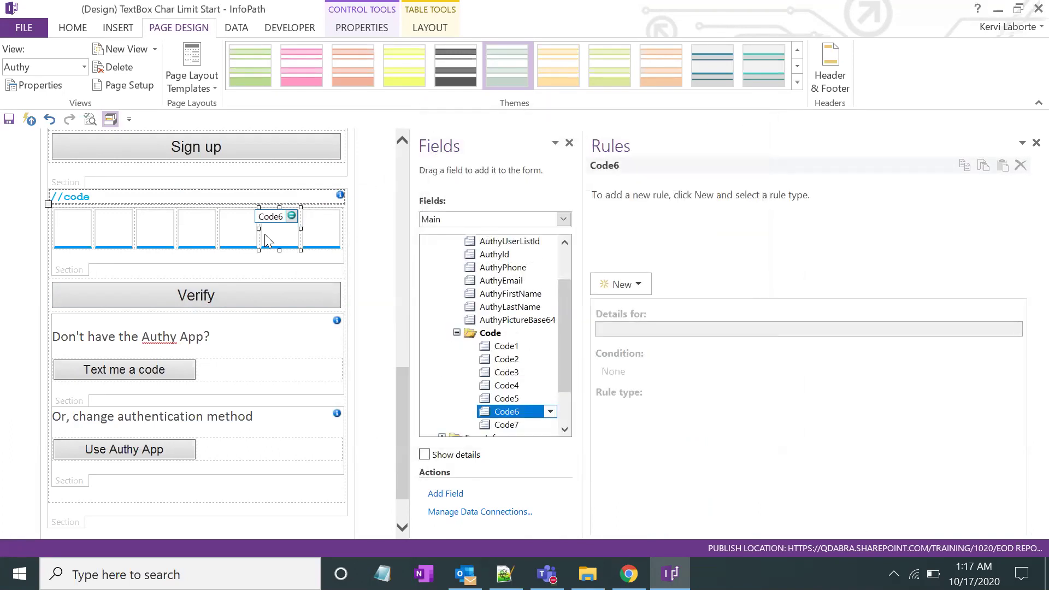
{"action": "left_click", "coordinate": [242, 236]}
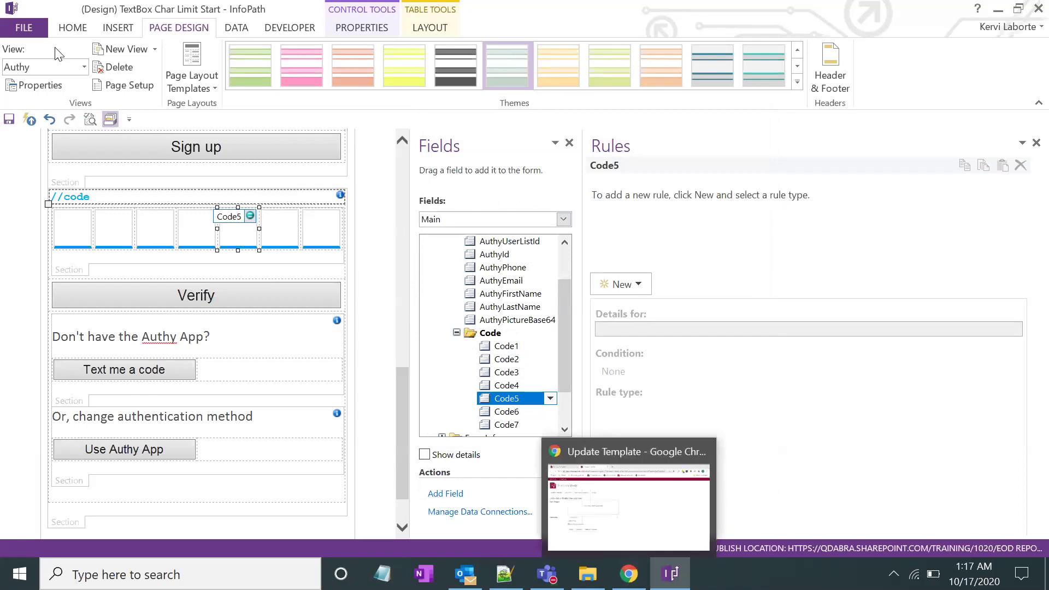
Save the template with File > Save As as TextBox Char Limit End2
{"action": "left_click", "coordinate": [34, 25]}
{"action": "left_click", "coordinate": [32, 193]}
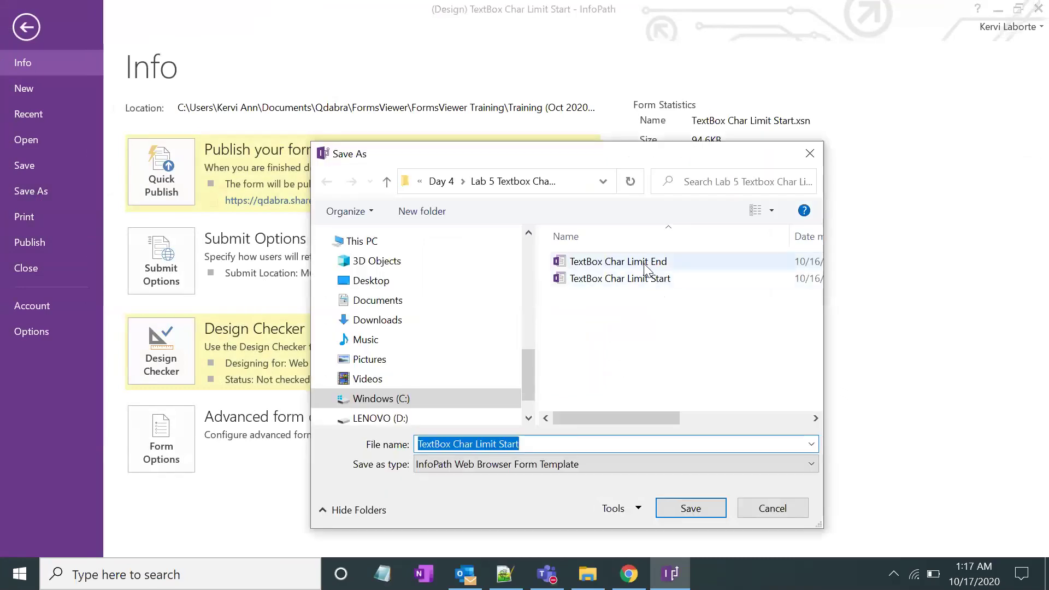
{"action": "left_click", "coordinate": [617, 262]}
{"action": "type", "text": "2"}
{"action": "key", "text": "Return"}
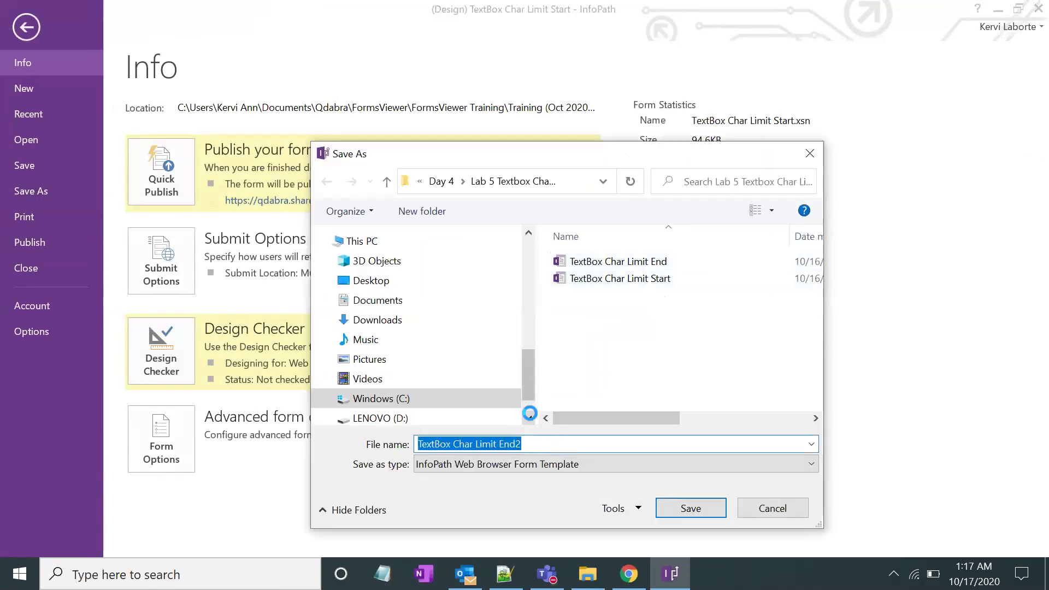
{"action": "key", "text": "alt+Tab"}
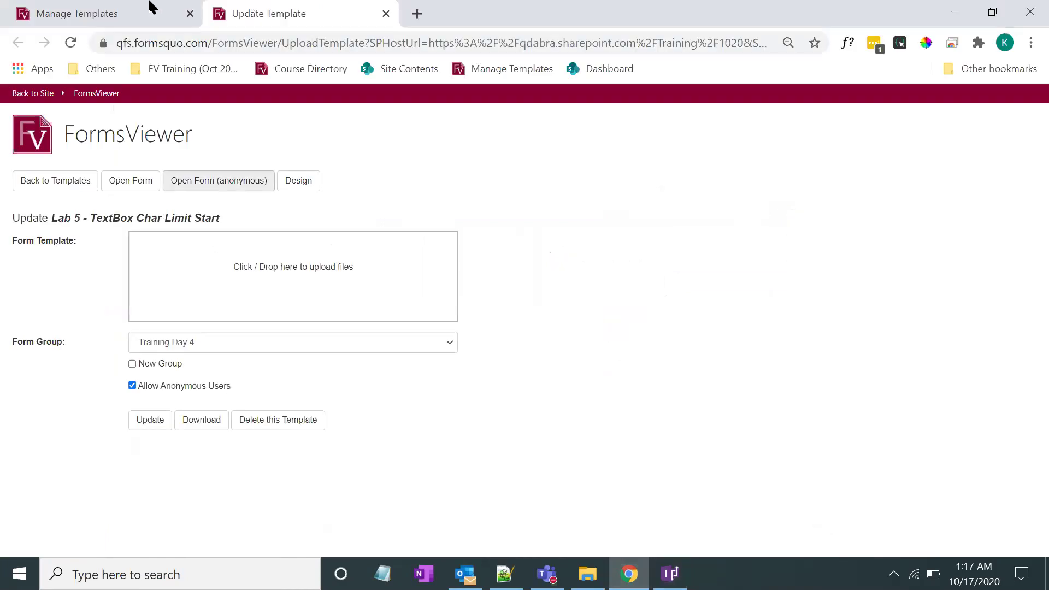
Open the Lab 5 - TextBox Char Limit End template's update page in Manage Templates
{"action": "left_click", "coordinate": [108, 9]}
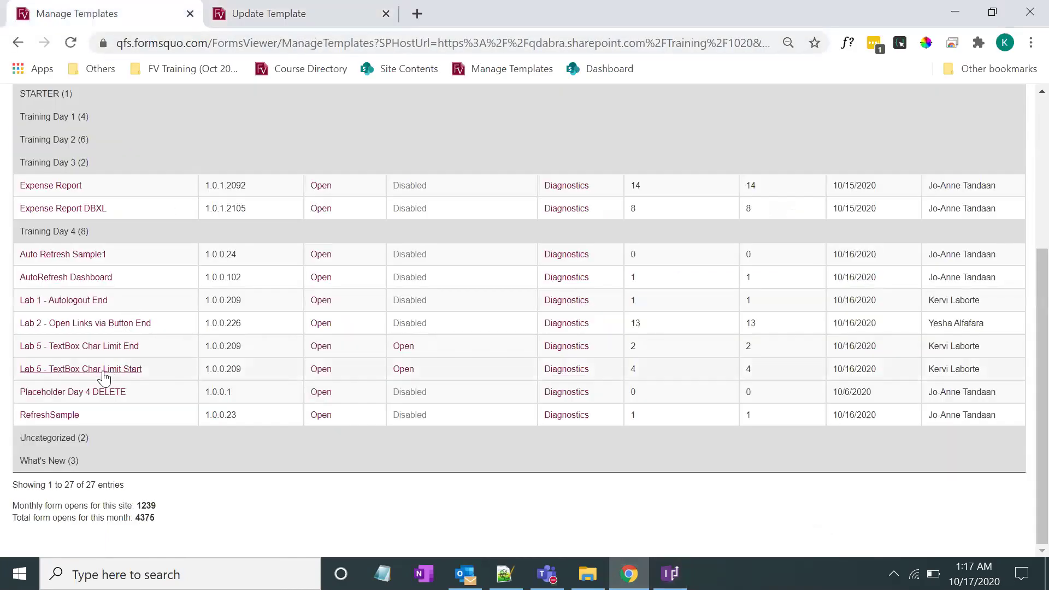
{"action": "left_click", "coordinate": [82, 369], "text": "ctrl"}
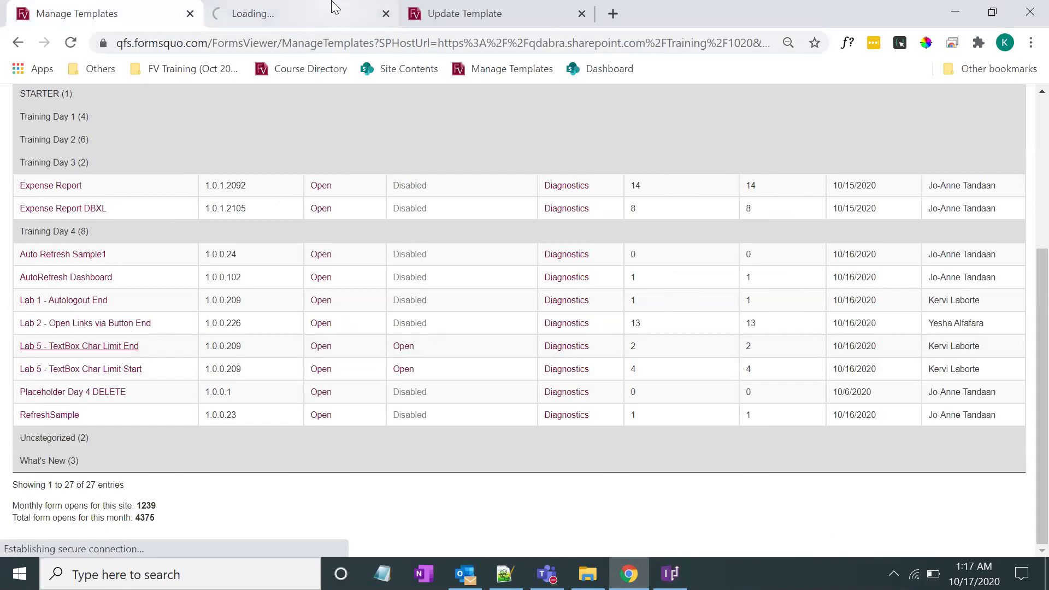
{"action": "left_click", "coordinate": [294, 15]}
{"action": "left_click", "coordinate": [558, 14]}
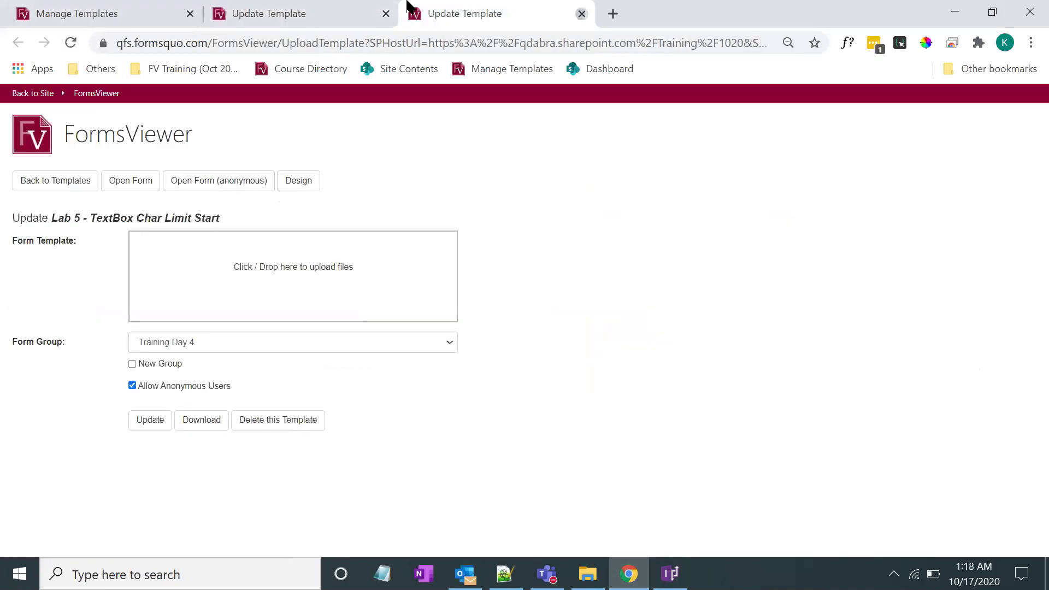
{"action": "left_click", "coordinate": [582, 14]}
Upload End2.xsn despite the lower-version warning, then open the form anonymously
{"action": "key", "text": "alt+Tab"}
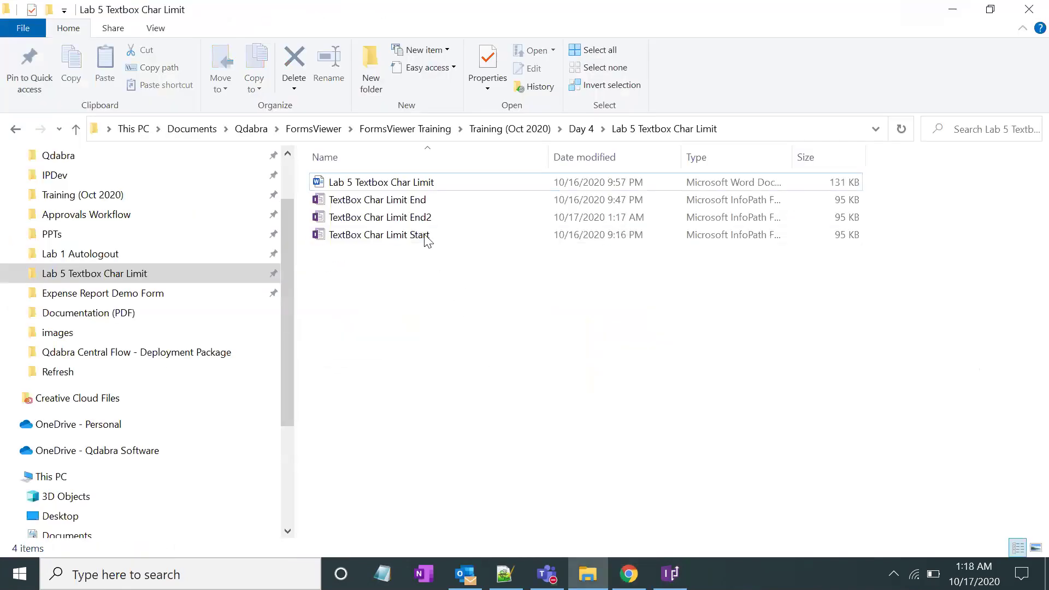
{"action": "left_click_drag", "start_coordinate": [418, 221], "coordinate": [281, 302]}
{"action": "key", "text": "alt+Tab"}
{"action": "left_click", "coordinate": [155, 463]}
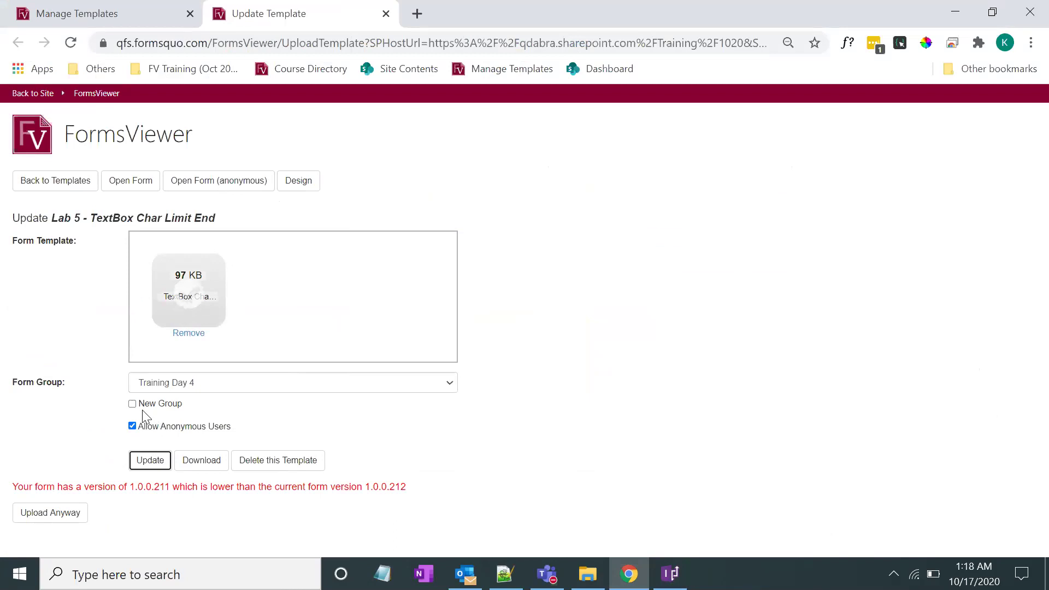
{"action": "left_click", "coordinate": [54, 518]}
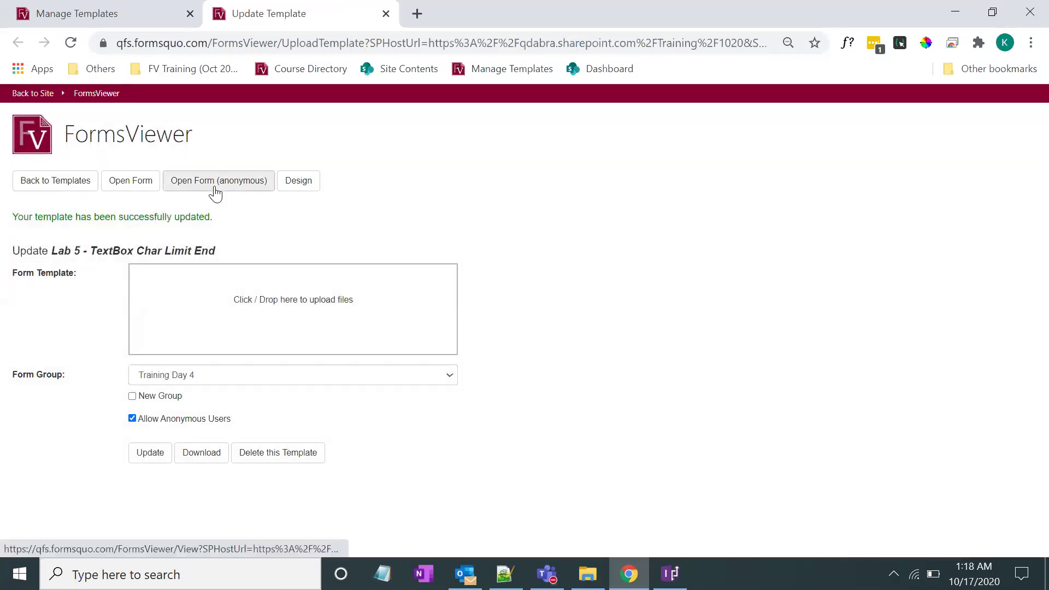
{"action": "left_click", "coordinate": [216, 181]}
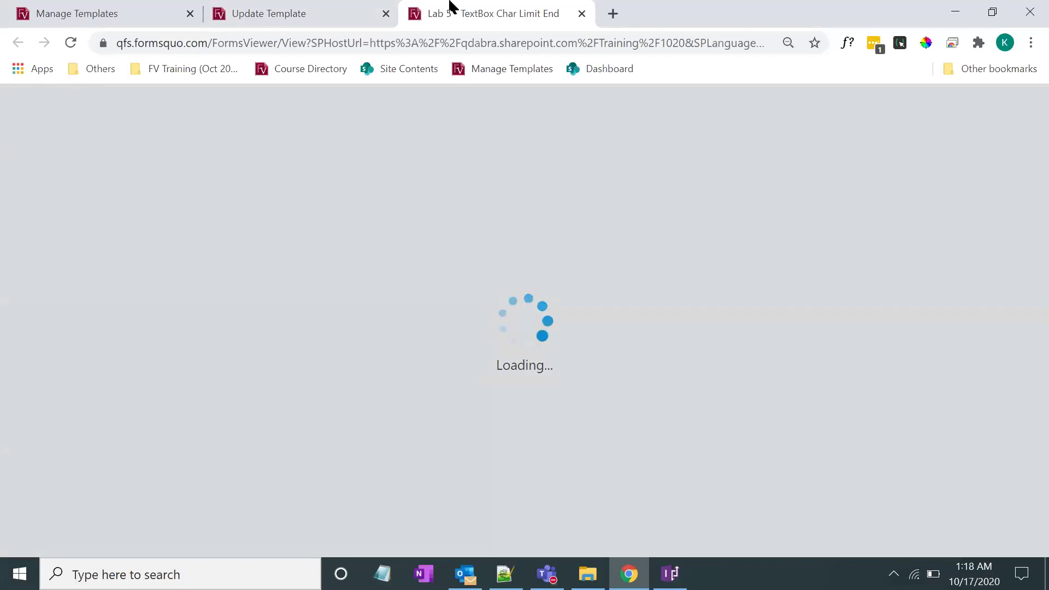
Log in with the last name and phone digits, then request a verification code by text
{"action": "left_click", "coordinate": [334, 10]}
{"action": "left_click", "coordinate": [436, 2]}
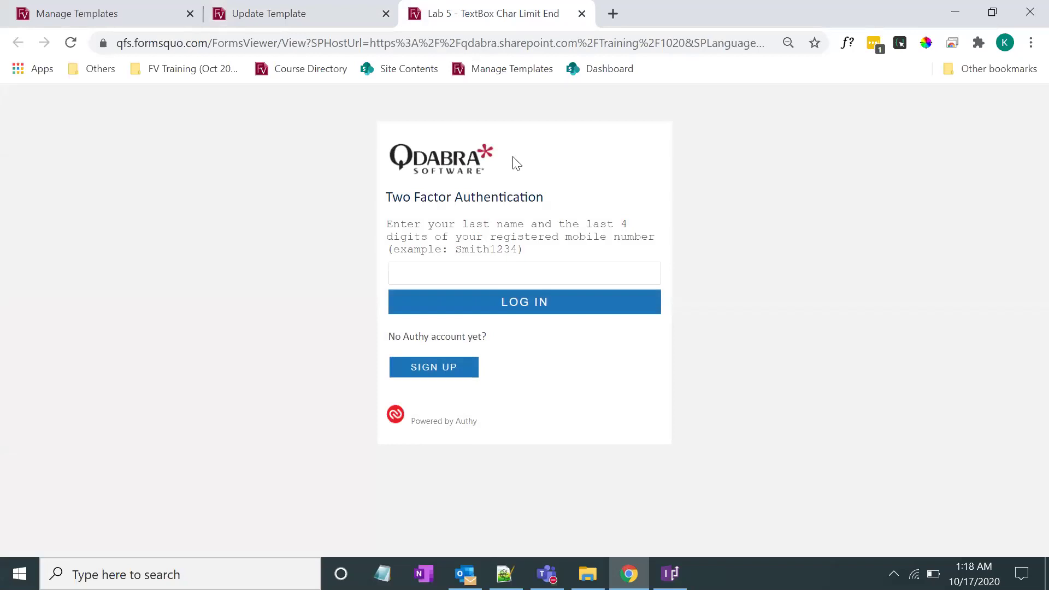
{"action": "left_click", "coordinate": [538, 274]}
{"action": "type", "text": "labo"}
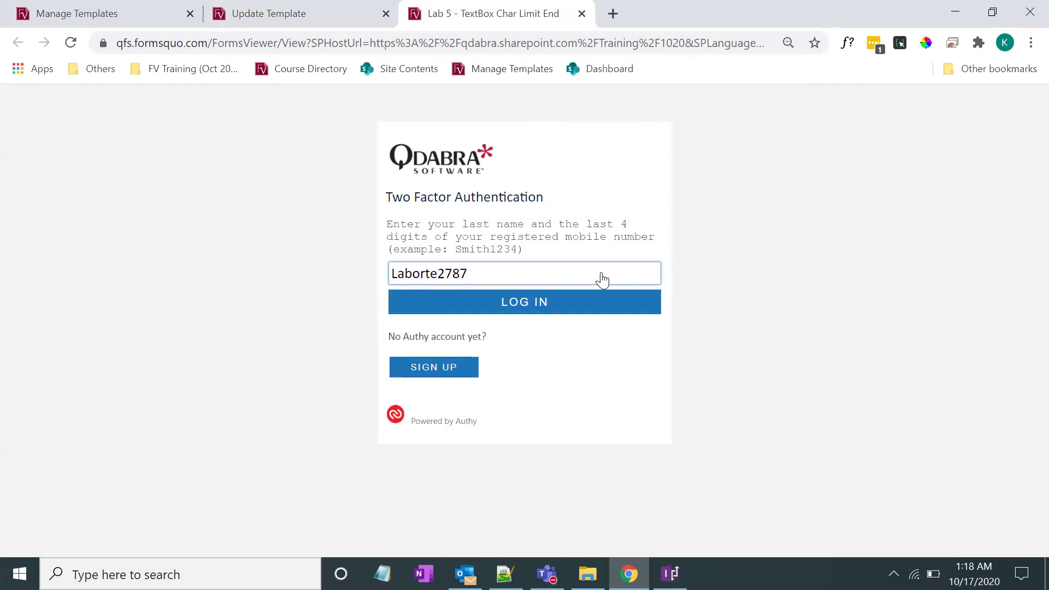
{"action": "left_click", "coordinate": [547, 302]}
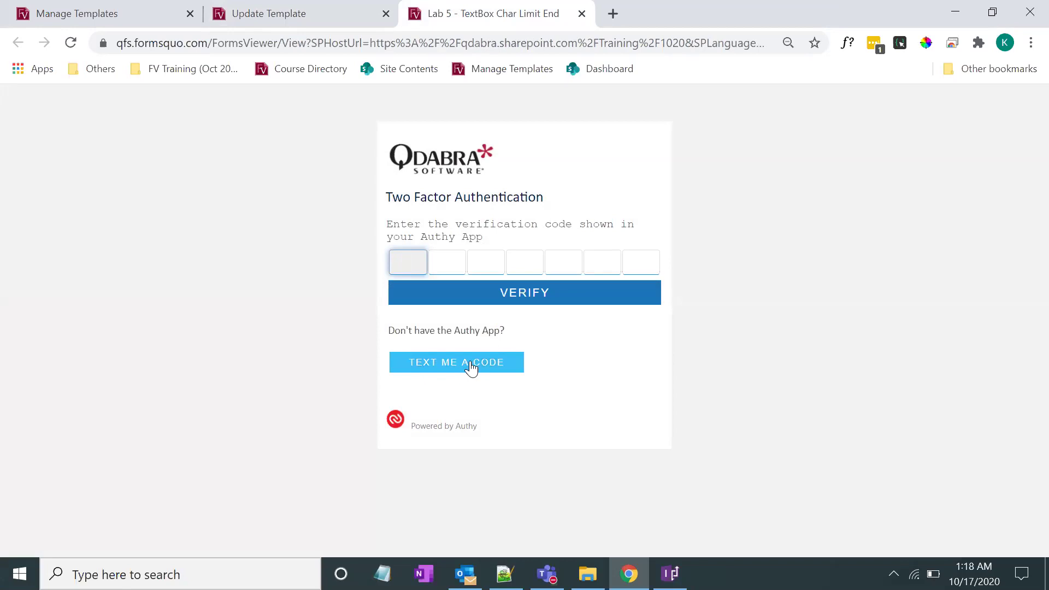
{"action": "left_click", "coordinate": [463, 364]}
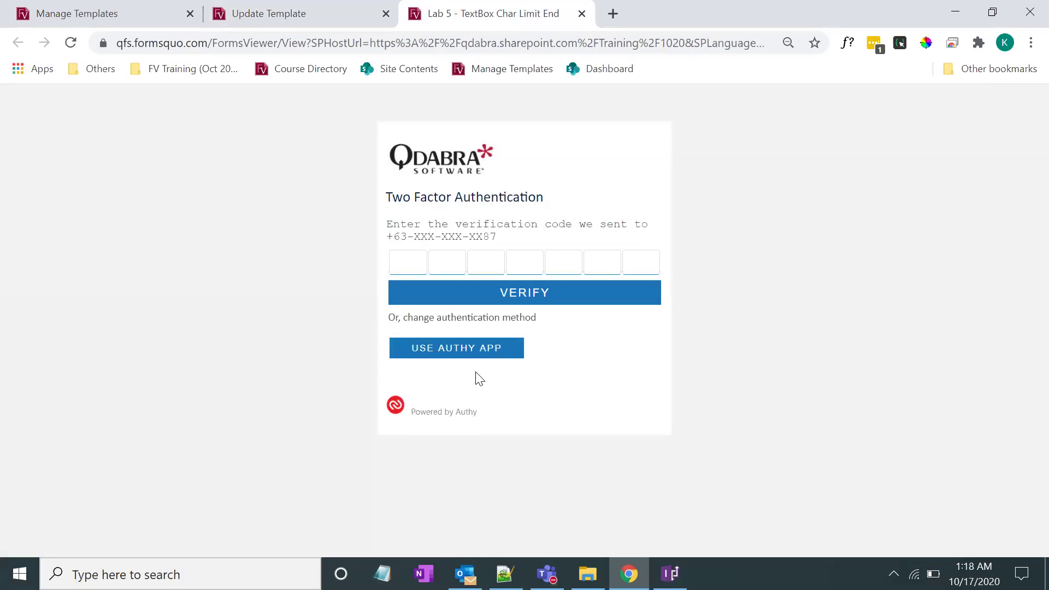
Enter the seven-digit verification code into the code boxes and submit it
{"action": "left_click", "coordinate": [407, 267]}
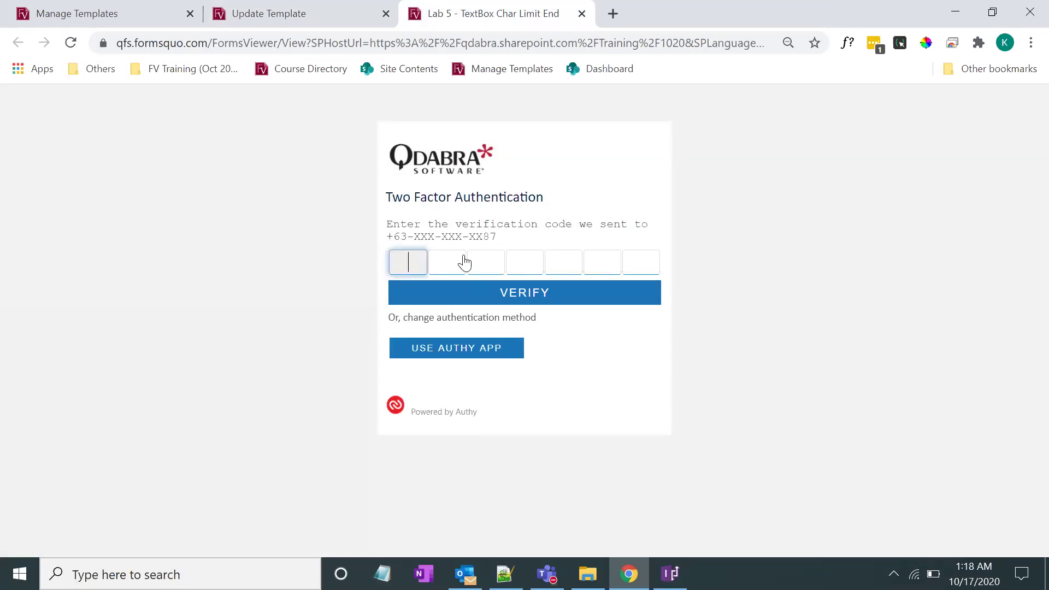
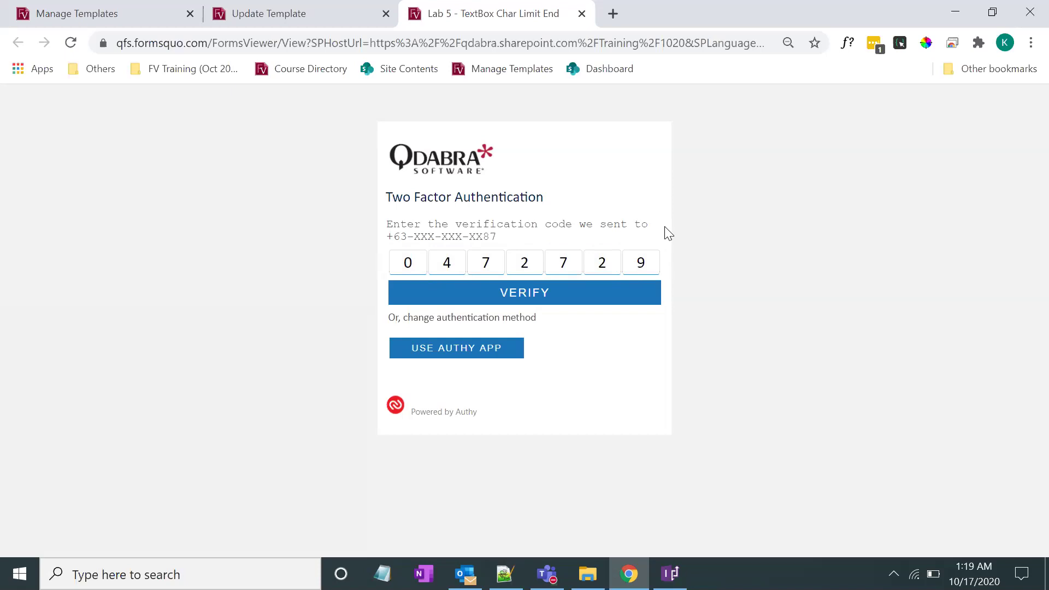
{"action": "left_click", "coordinate": [542, 303]}
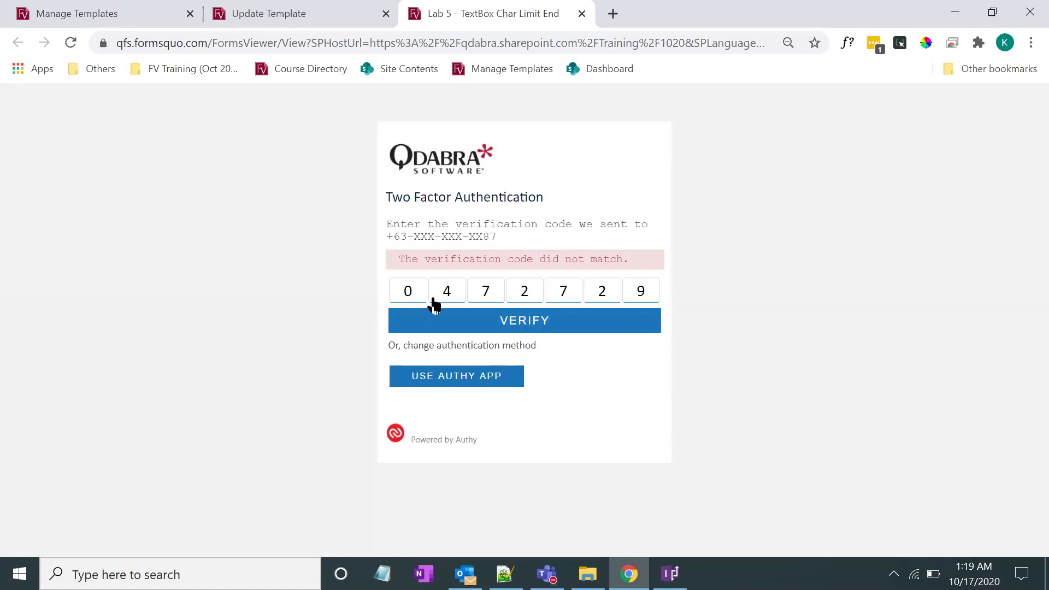
Correct the fifth code digit to 6, resubmit, then reload the rejected form
{"action": "left_click", "coordinate": [567, 294]}
{"action": "key", "text": "BackSpace"}
{"action": "type", "text": "6"}
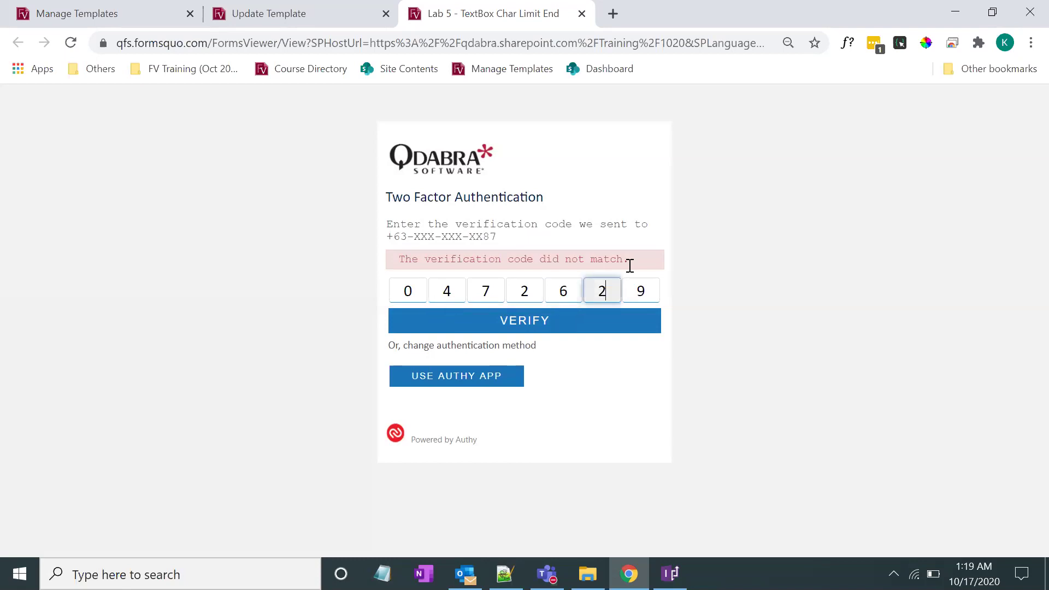
{"action": "left_click", "coordinate": [540, 324]}
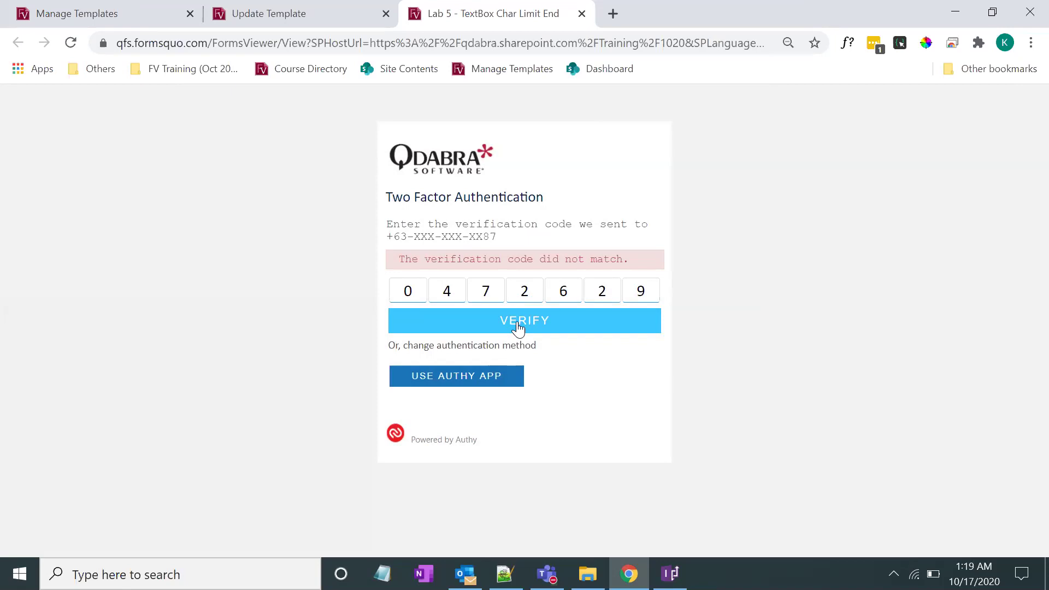
{"action": "left_click", "coordinate": [71, 43]}
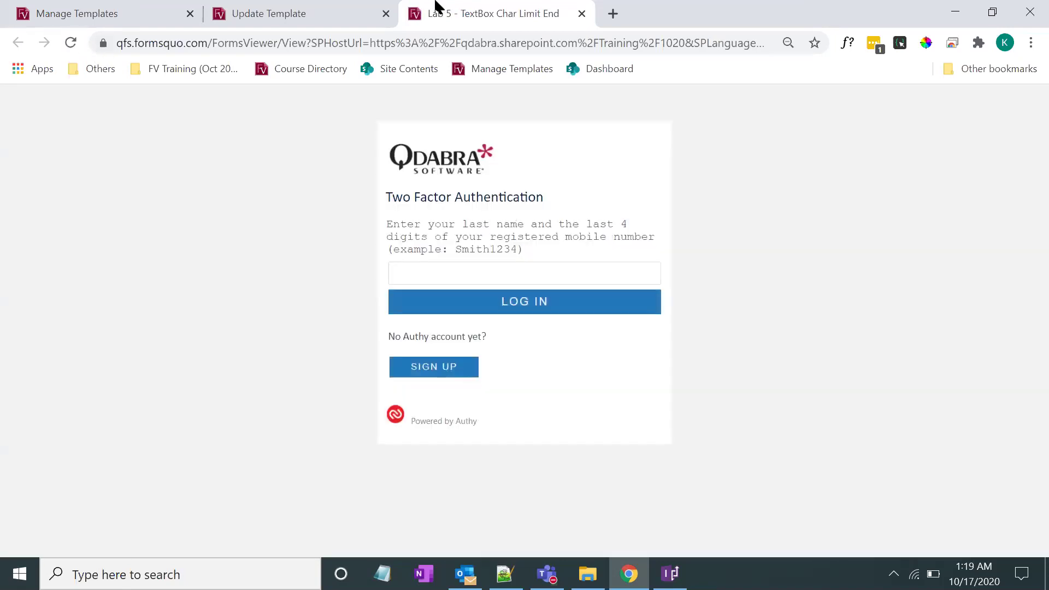
Log in with last name plus phone digits, verify with the new seven-digit code, and acknowledge Success
{"action": "left_click", "coordinate": [519, 272]}
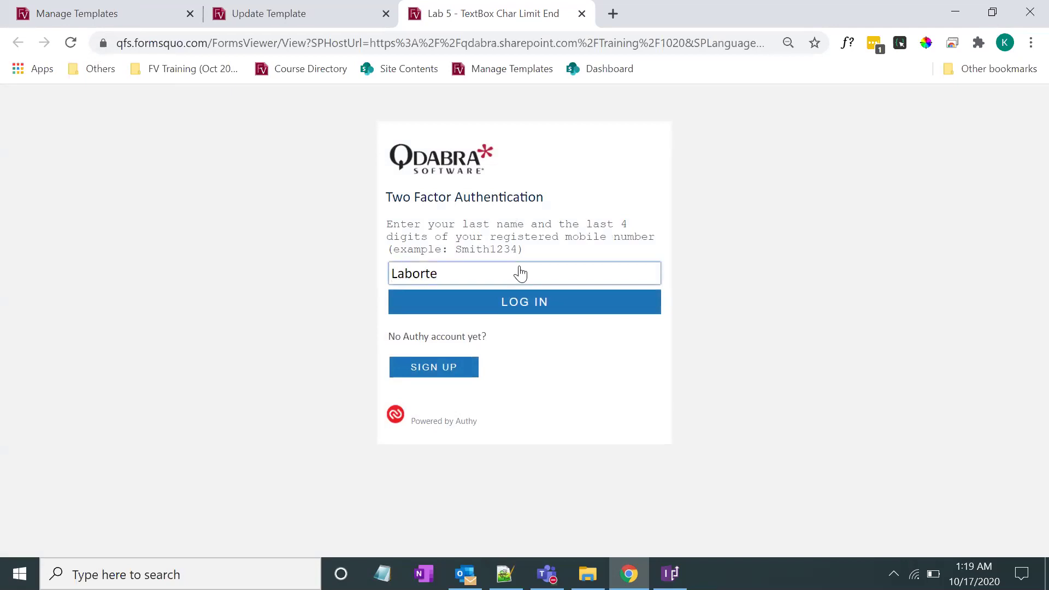
{"action": "left_click", "coordinate": [524, 301]}
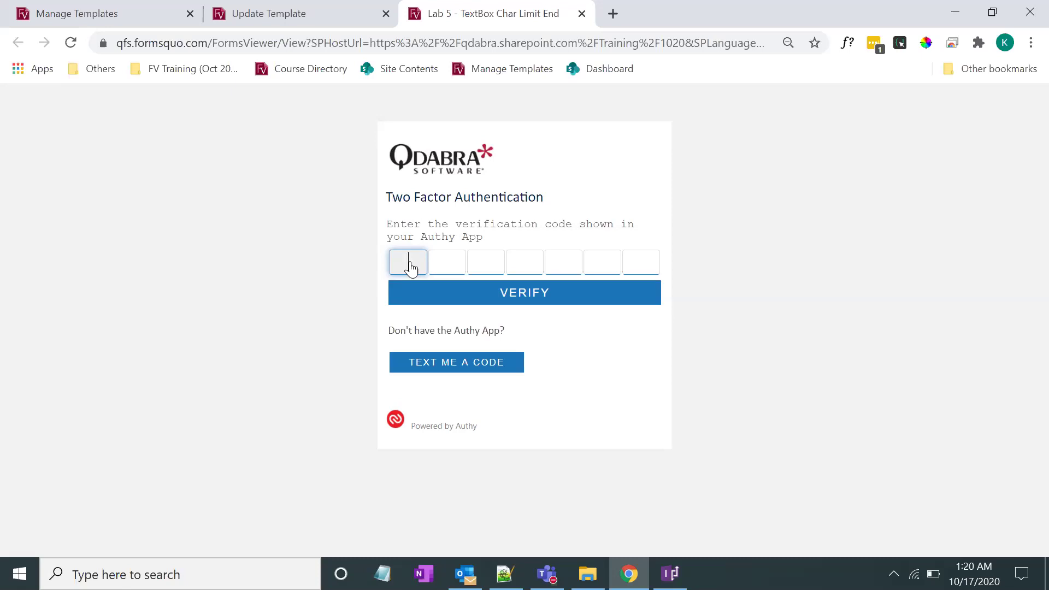
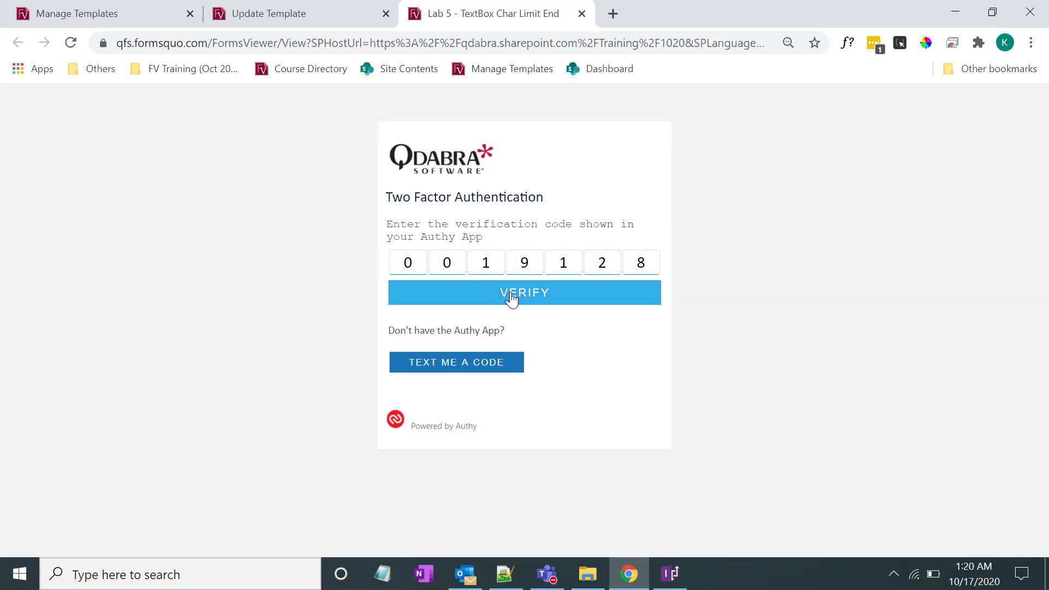
{"action": "left_click", "coordinate": [512, 299]}
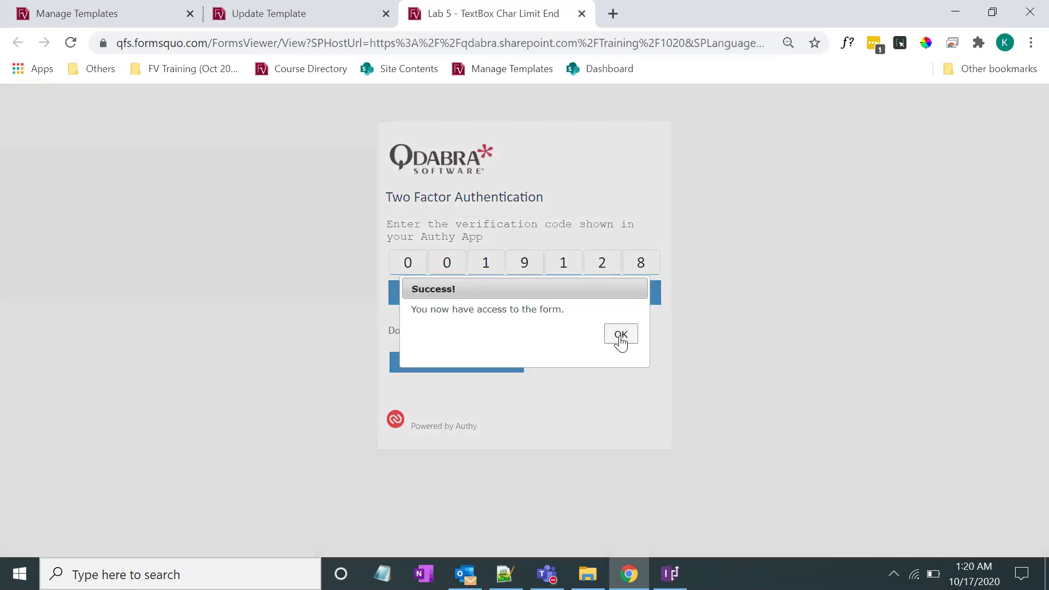
{"action": "left_click", "coordinate": [618, 335]}
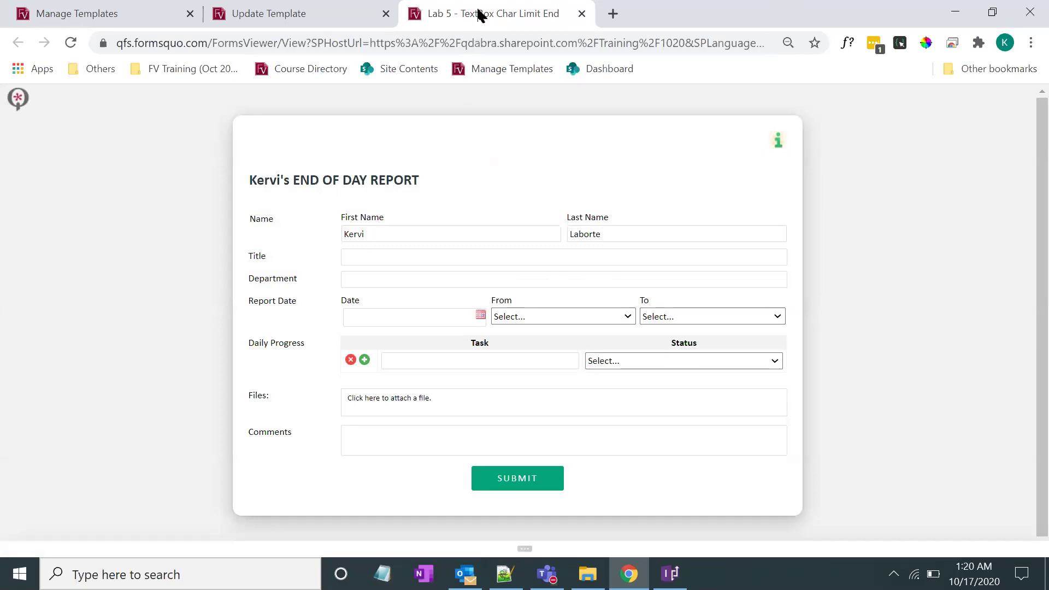
Back in the form design, review the Verify button's Switch and Get User Info rules
{"action": "left_click", "coordinate": [670, 574]}
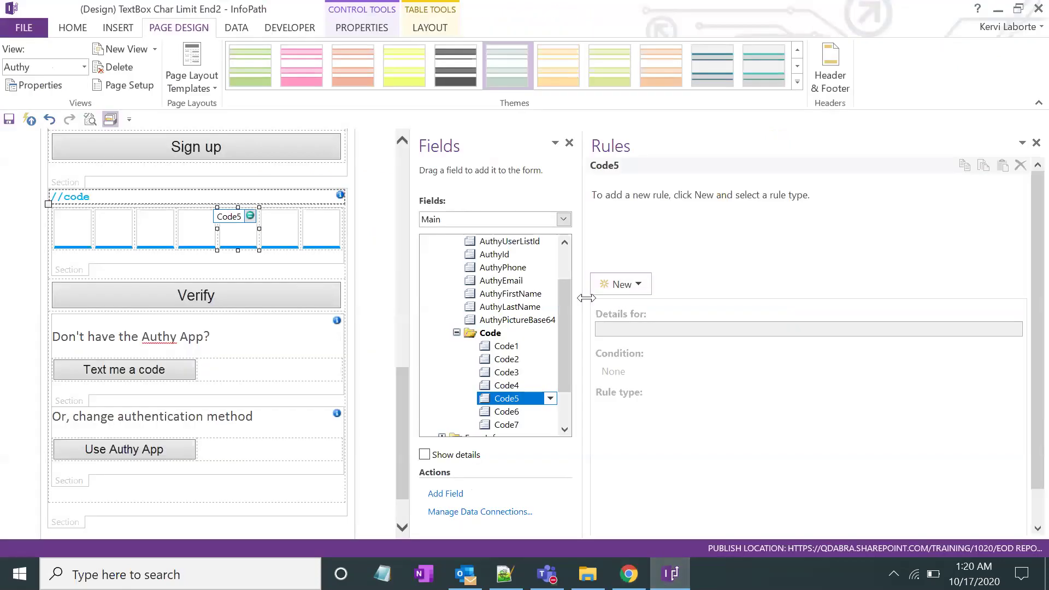
{"action": "left_click_drag", "start_coordinate": [581, 298], "coordinate": [584, 298]}
{"action": "left_click", "coordinate": [286, 300]}
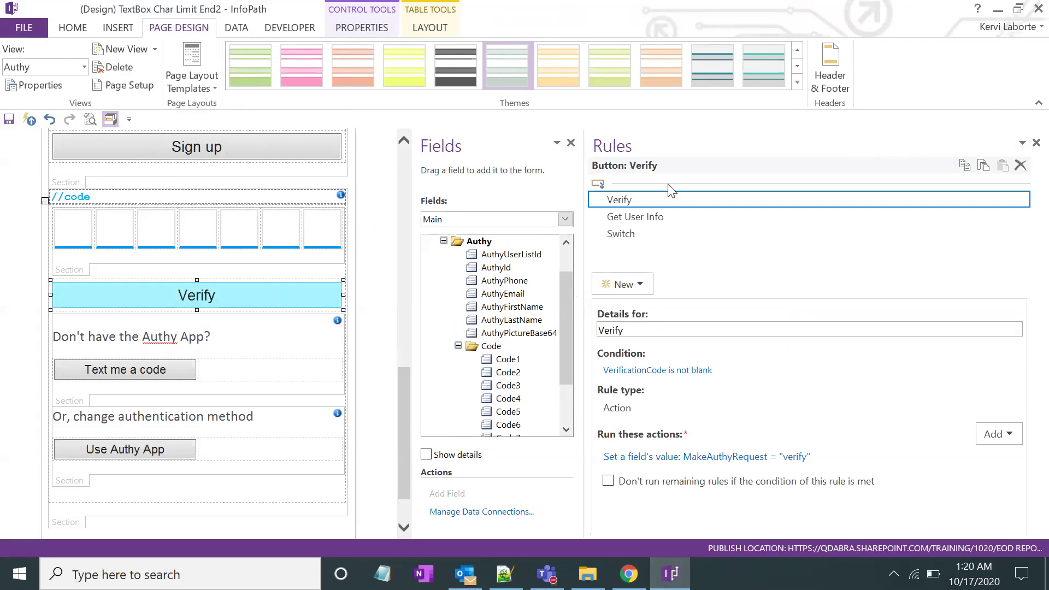
{"action": "left_click", "coordinate": [636, 216]}
{"action": "key", "text": "Down"}
{"action": "left_click", "coordinate": [637, 215]}
{"action": "key", "text": "Down"}
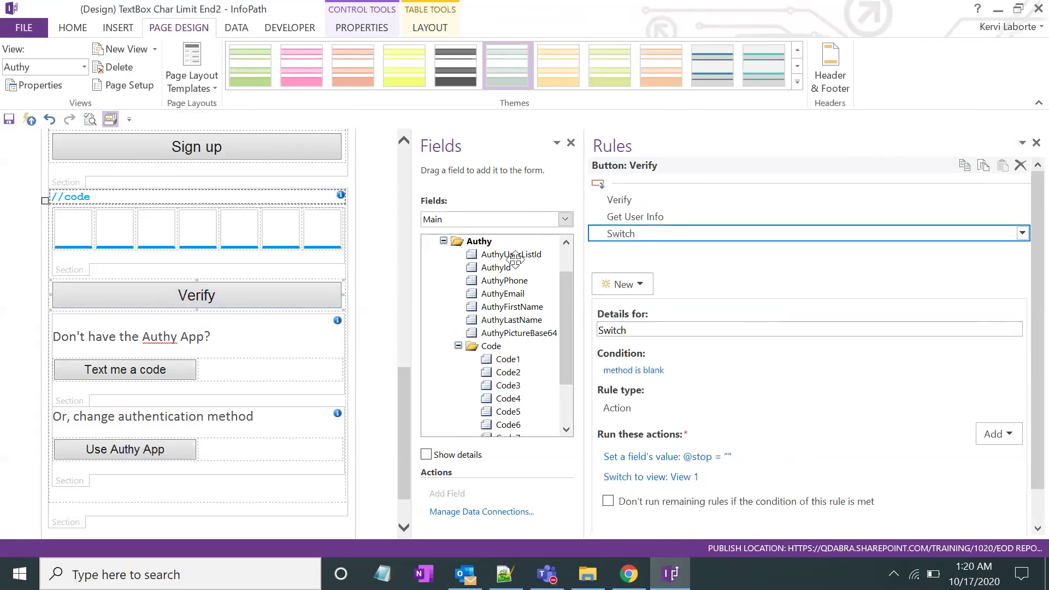
Copy all of the Verify button's rules and paste them onto the Code7 box
{"action": "left_click", "coordinate": [322, 234]}
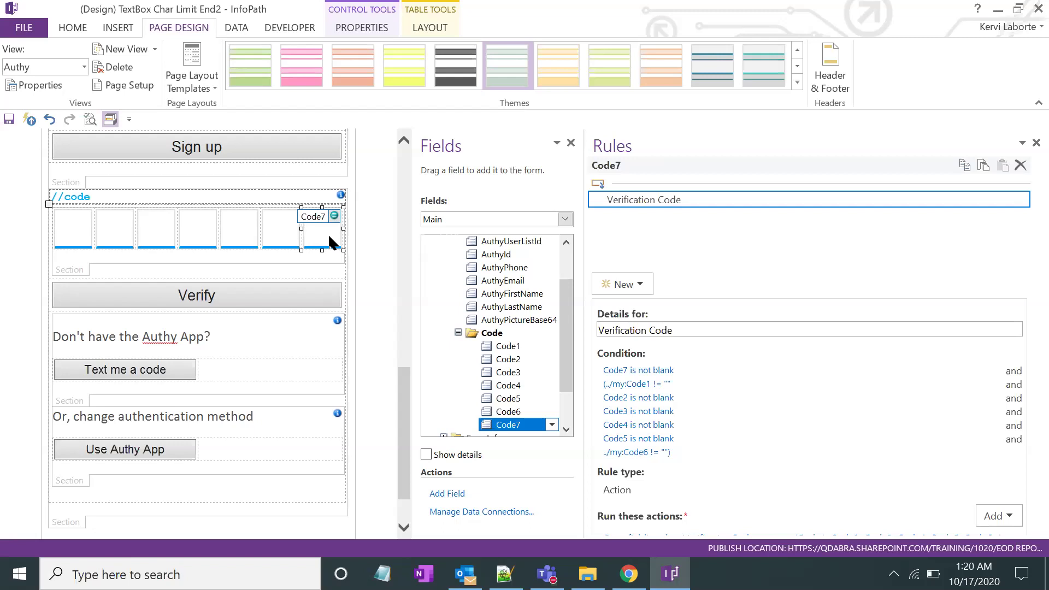
{"action": "left_click", "coordinate": [298, 289]}
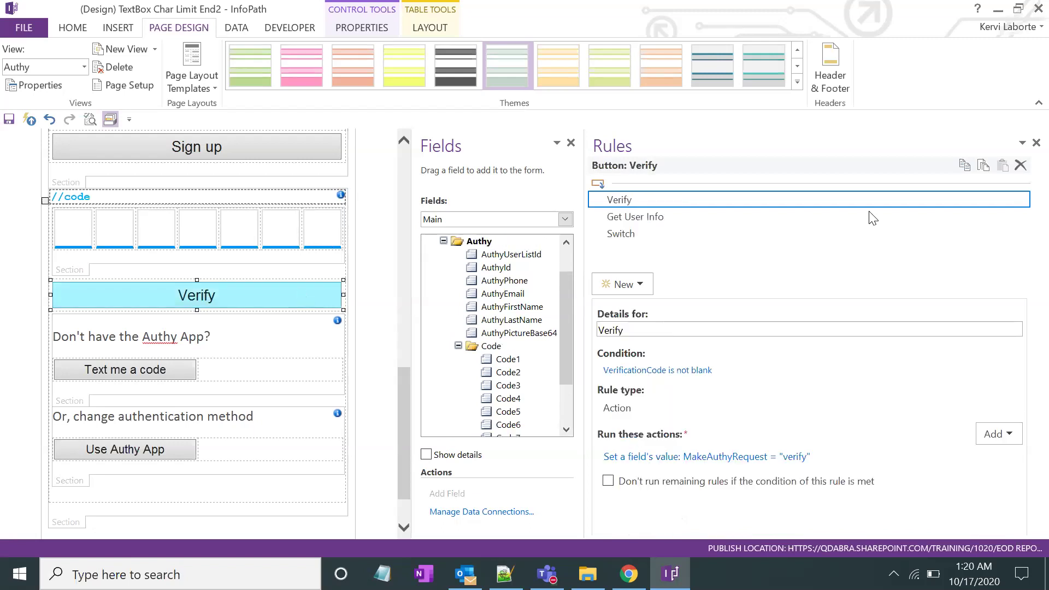
{"action": "left_click", "coordinate": [868, 216]}
{"action": "left_click", "coordinate": [629, 199]}
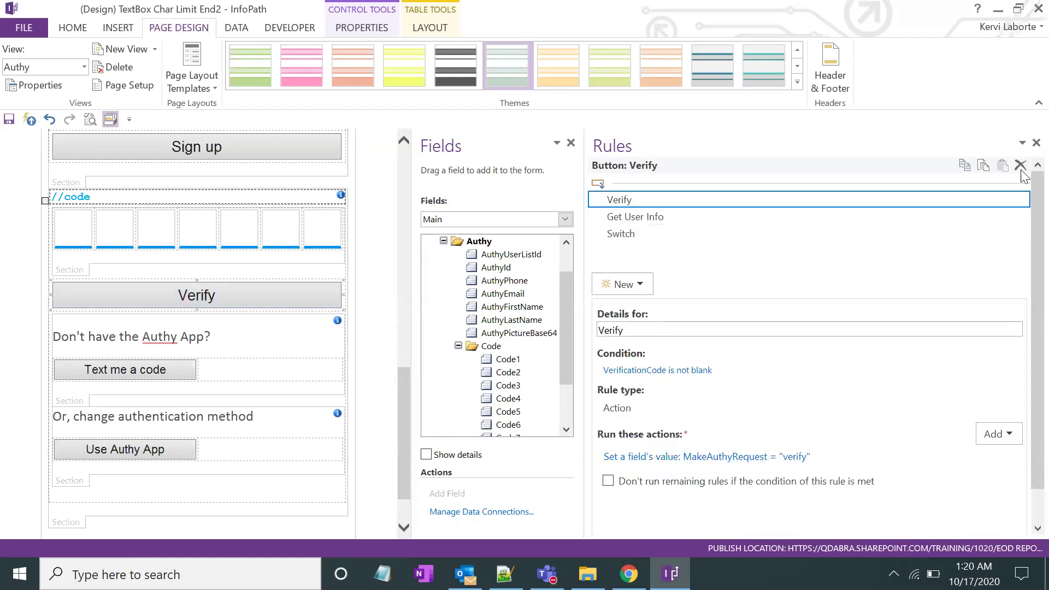
{"action": "left_click", "coordinate": [983, 168]}
{"action": "left_click", "coordinate": [327, 237]}
{"action": "left_click", "coordinate": [1004, 165]}
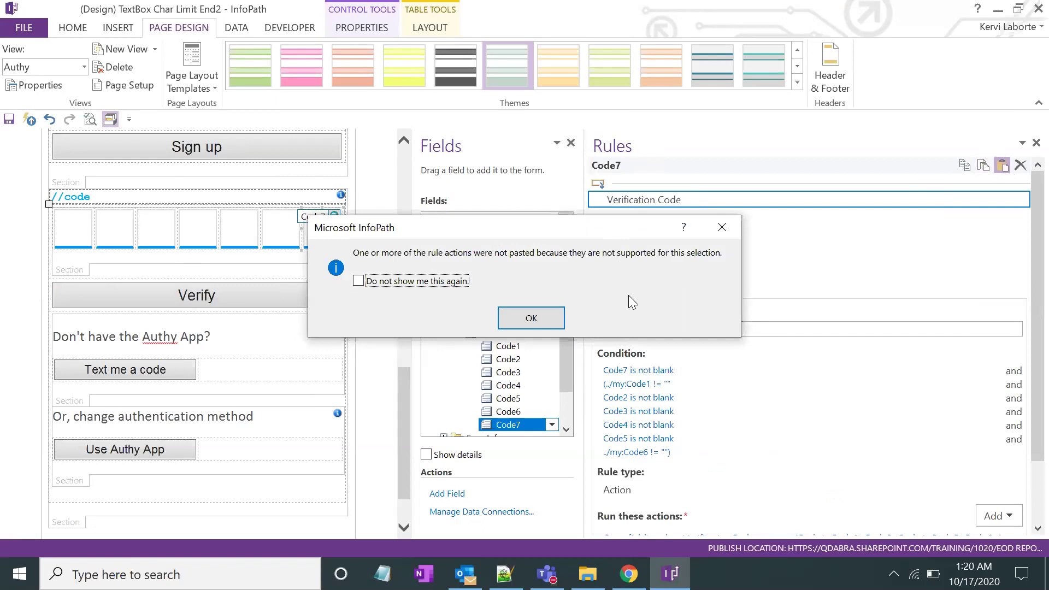
Dismiss both paste warnings and review the Verify button's Get User Info and Switch rules
{"action": "left_click", "coordinate": [531, 318]}
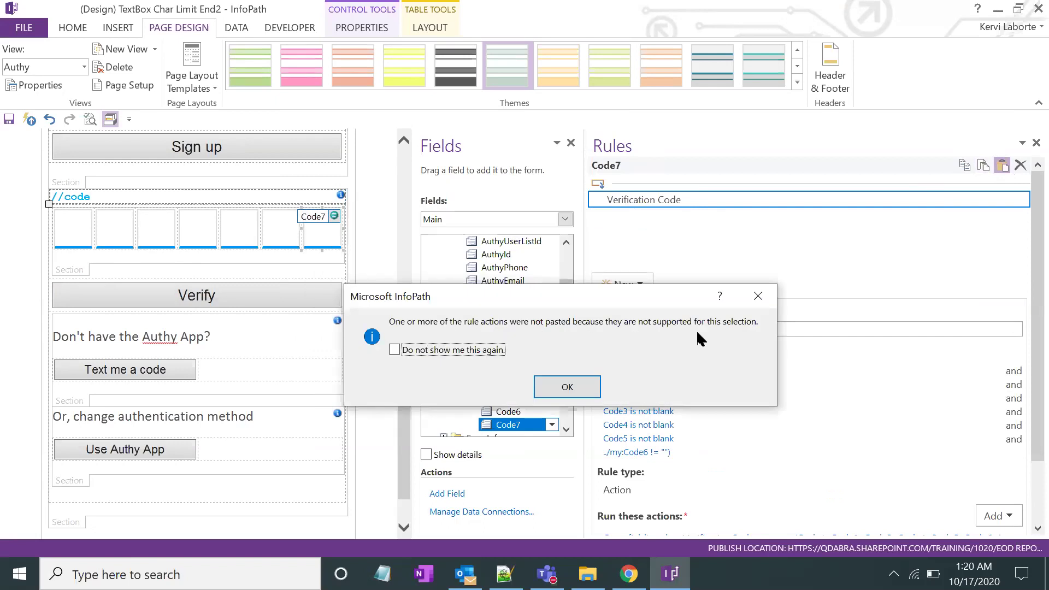
{"action": "left_click", "coordinate": [567, 387]}
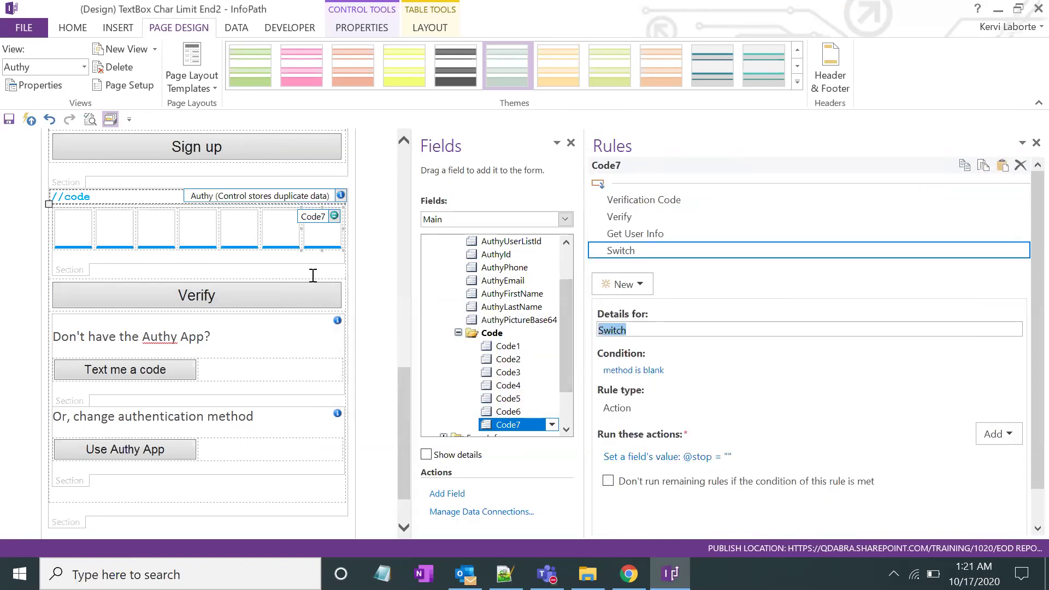
{"action": "left_click", "coordinate": [313, 298]}
{"action": "left_click", "coordinate": [655, 218]}
{"action": "left_click", "coordinate": [721, 235]}
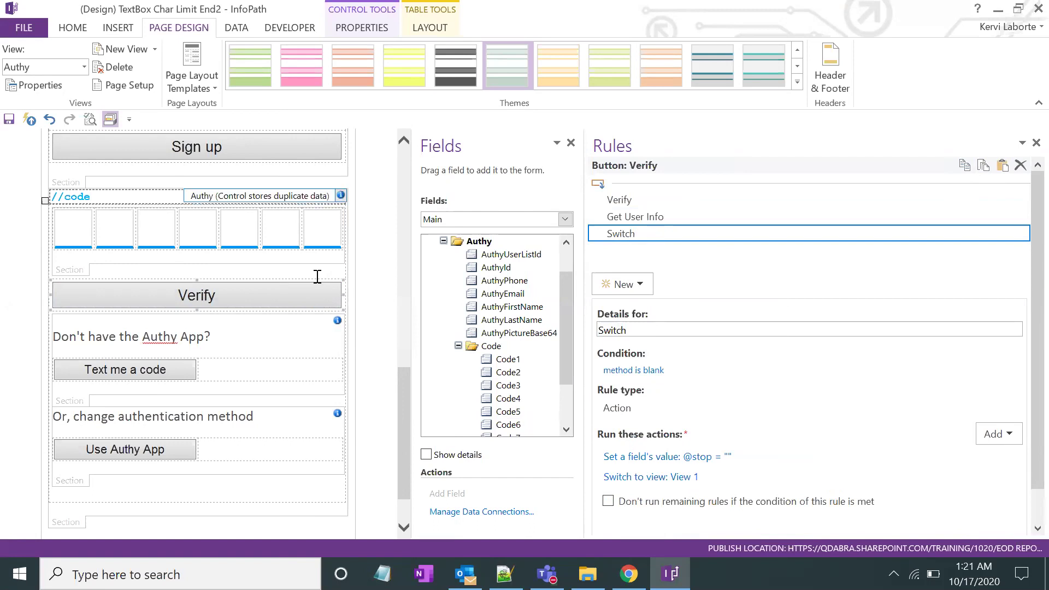
{"action": "left_click", "coordinate": [298, 287]}
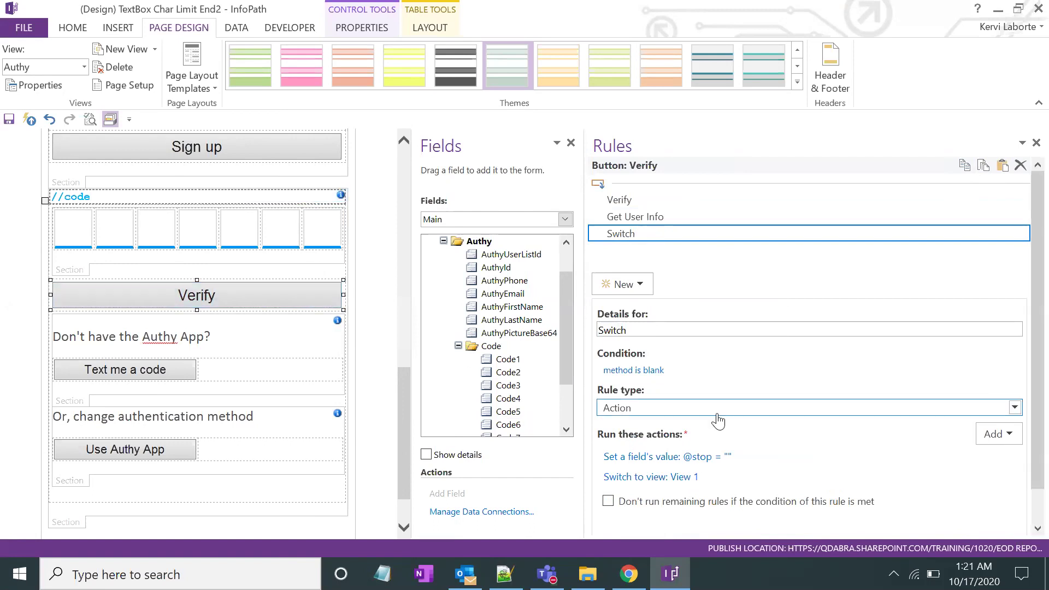
Compare Code7's pasted Switch rule against the Verify button's view-switching Switch rule
{"action": "left_click", "coordinate": [321, 220]}
{"action": "left_click", "coordinate": [285, 289]}
{"action": "left_click", "coordinate": [650, 234]}
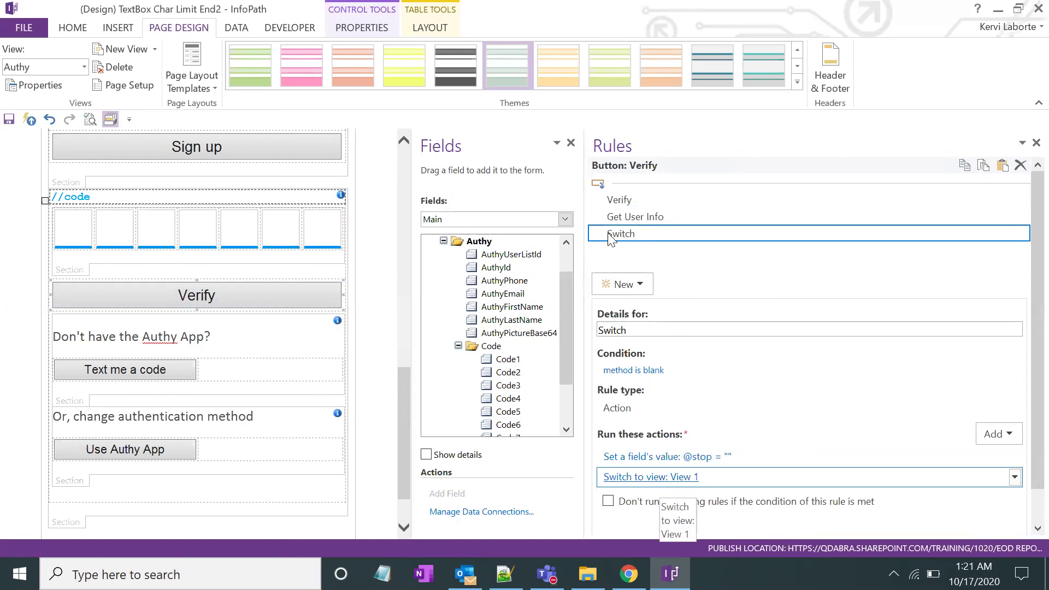
{"action": "left_click", "coordinate": [328, 240]}
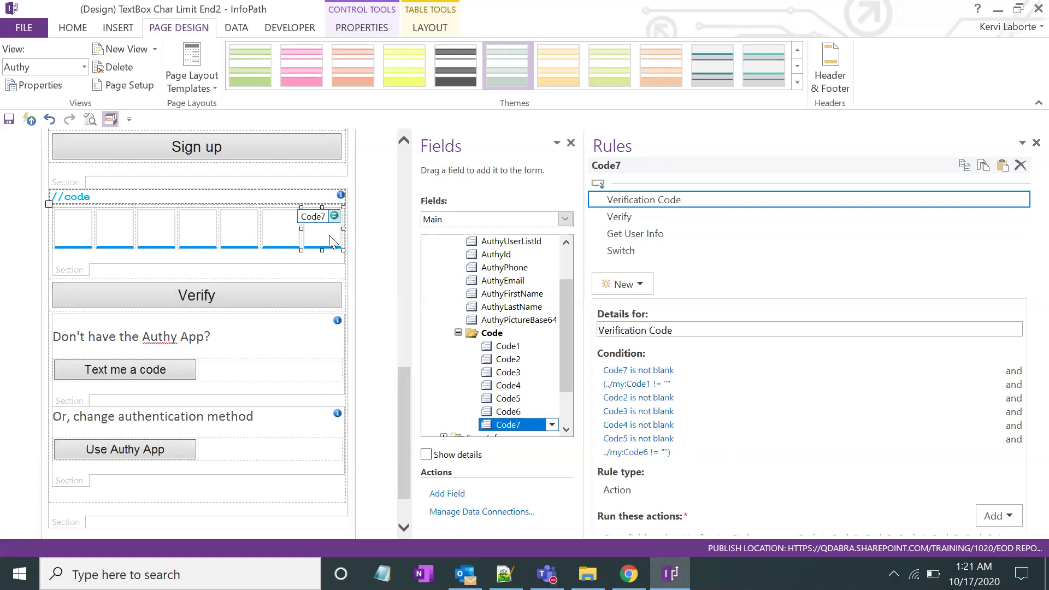
{"action": "left_click", "coordinate": [306, 289]}
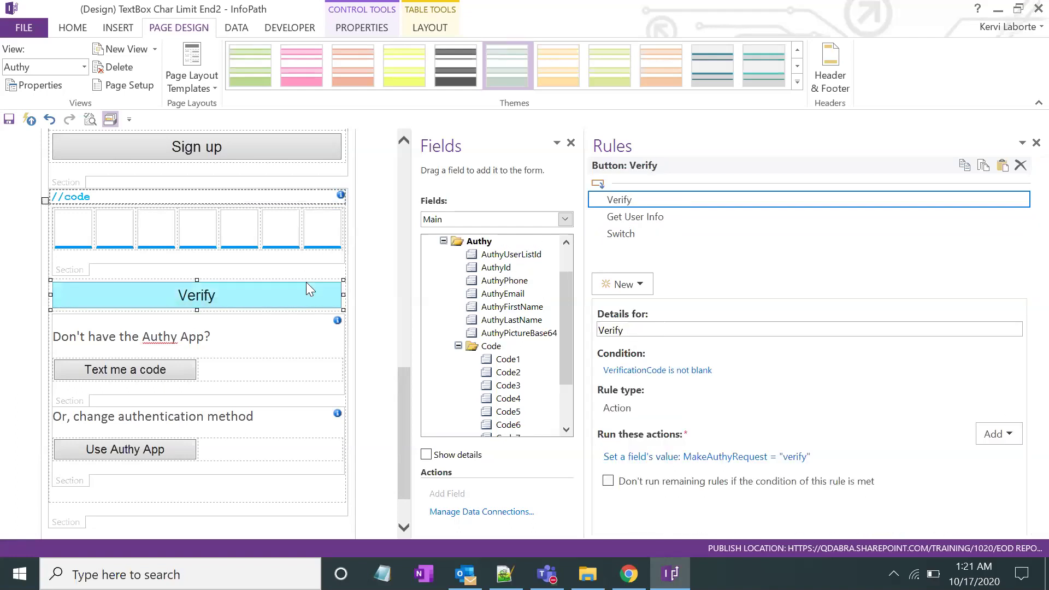
{"action": "left_click", "coordinate": [326, 232]}
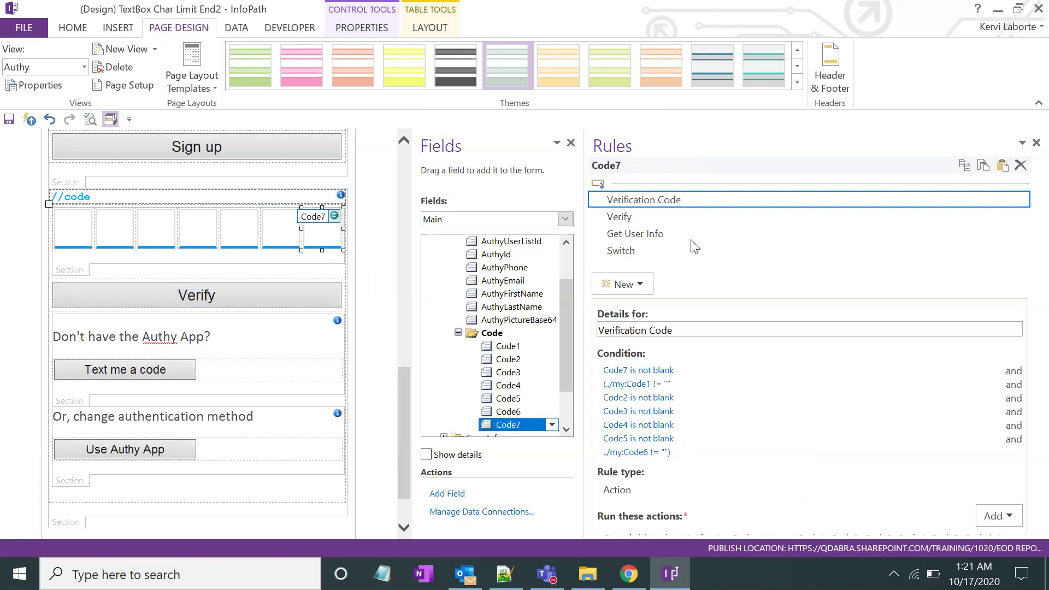
Add a Set a field's value action to Code7's Switch rule, using the QdabraRules data source
{"action": "left_click", "coordinate": [635, 255]}
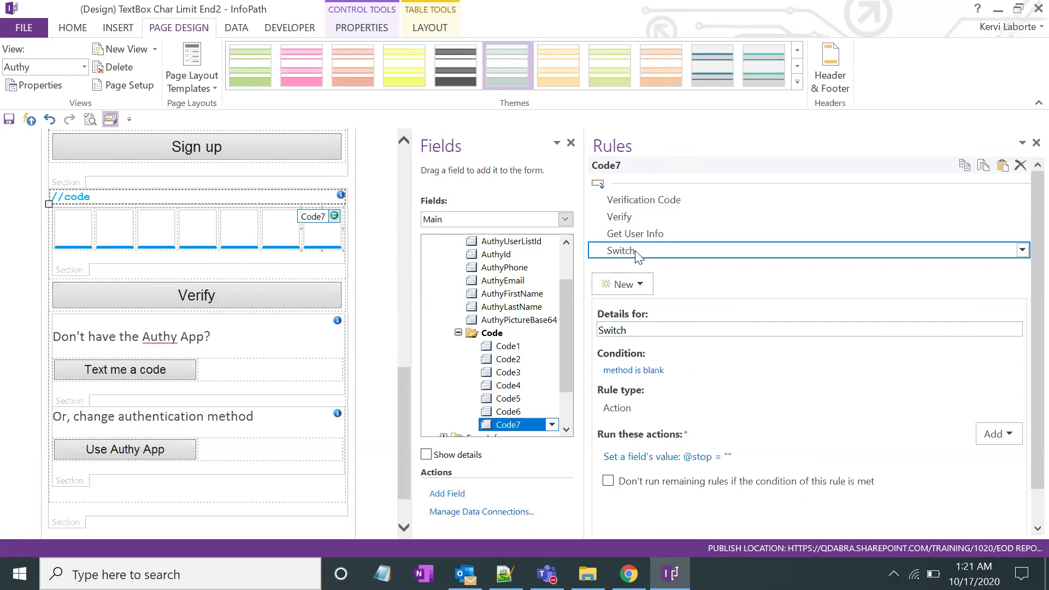
{"action": "left_click", "coordinate": [1011, 436]}
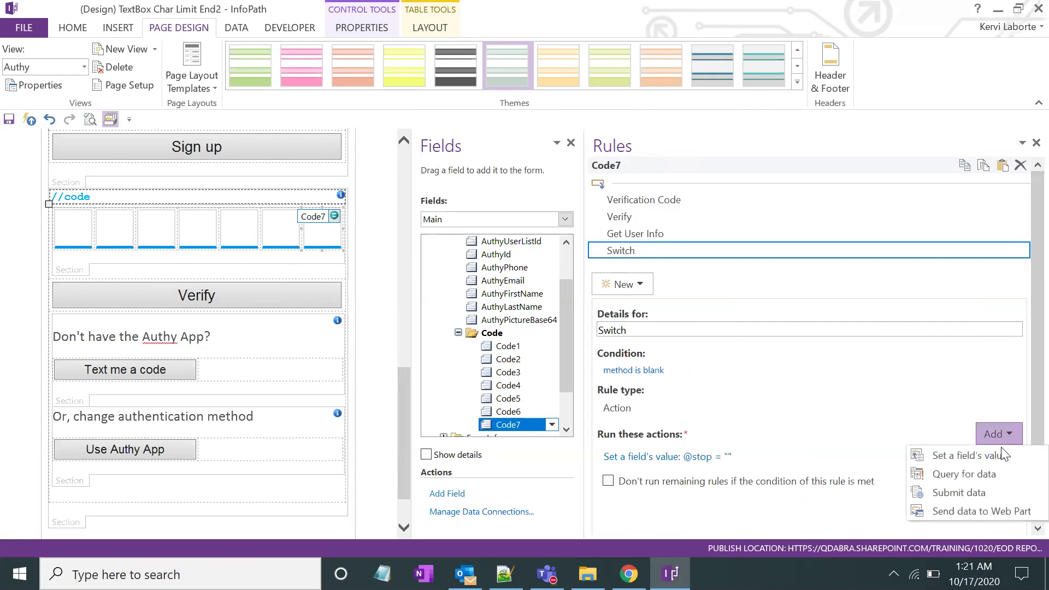
{"action": "left_click", "coordinate": [1002, 455]}
{"action": "left_click", "coordinate": [779, 277]}
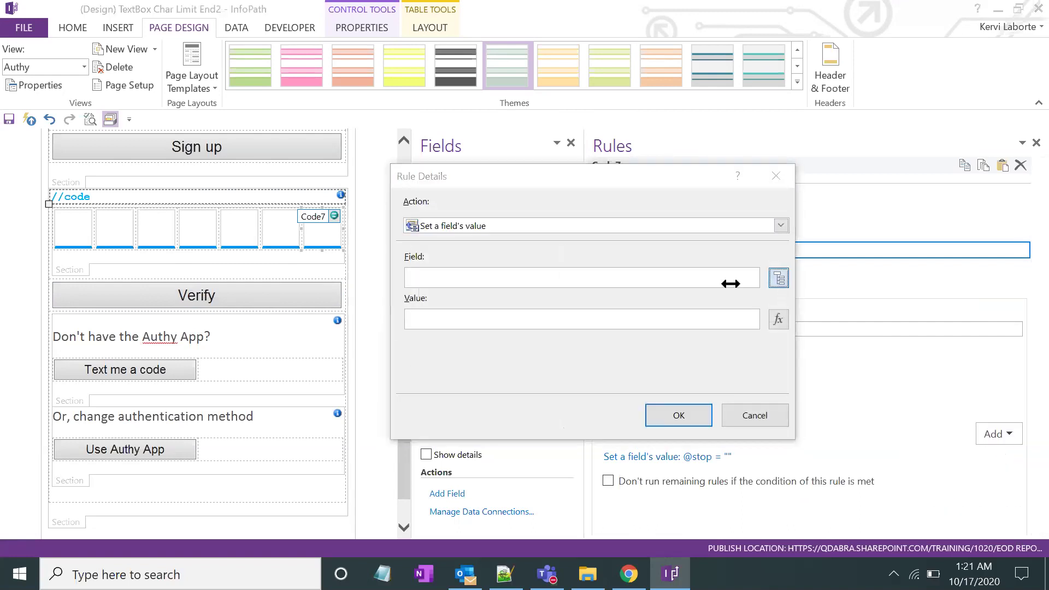
{"action": "key", "text": "Down"}
{"action": "key", "text": "Down"}
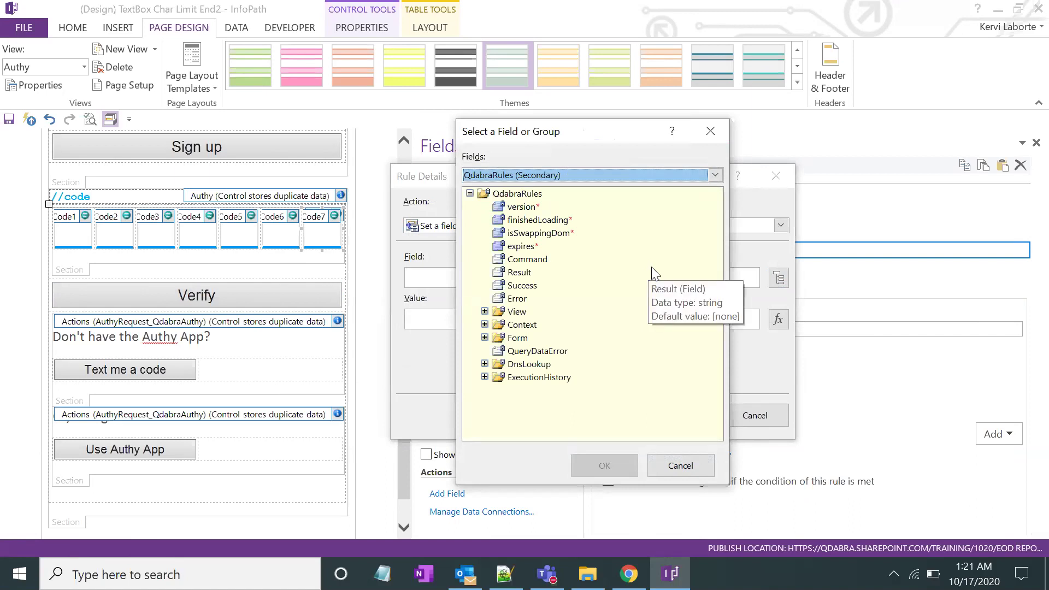
Target the Command field with value 'SetDefaultView /view=' and confirm the action
{"action": "left_click", "coordinate": [561, 263]}
{"action": "left_click_drag", "start_coordinate": [614, 131], "coordinate": [605, 130]}
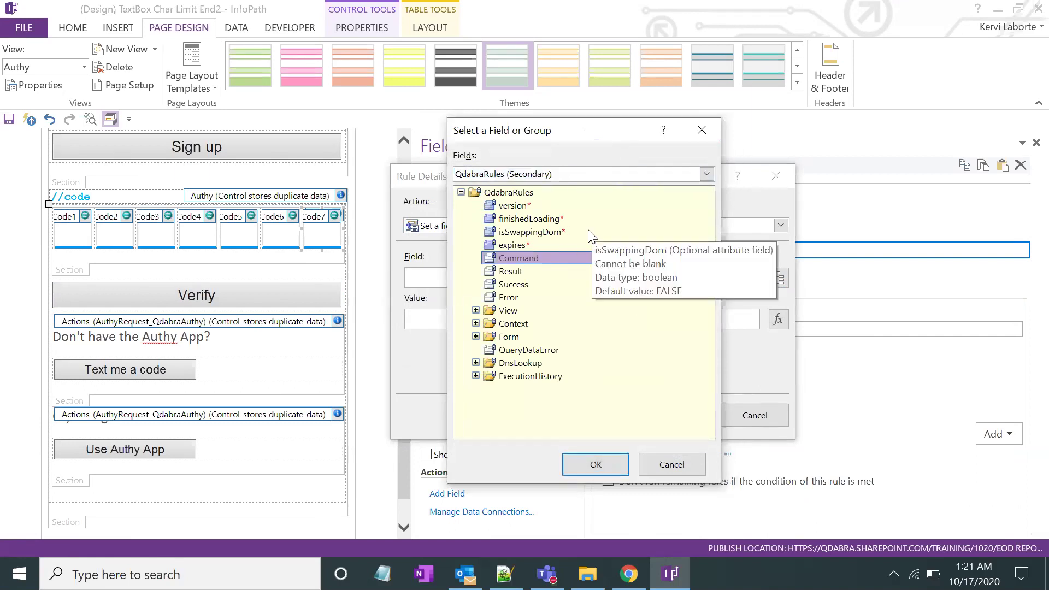
{"action": "double_click", "coordinate": [531, 260]}
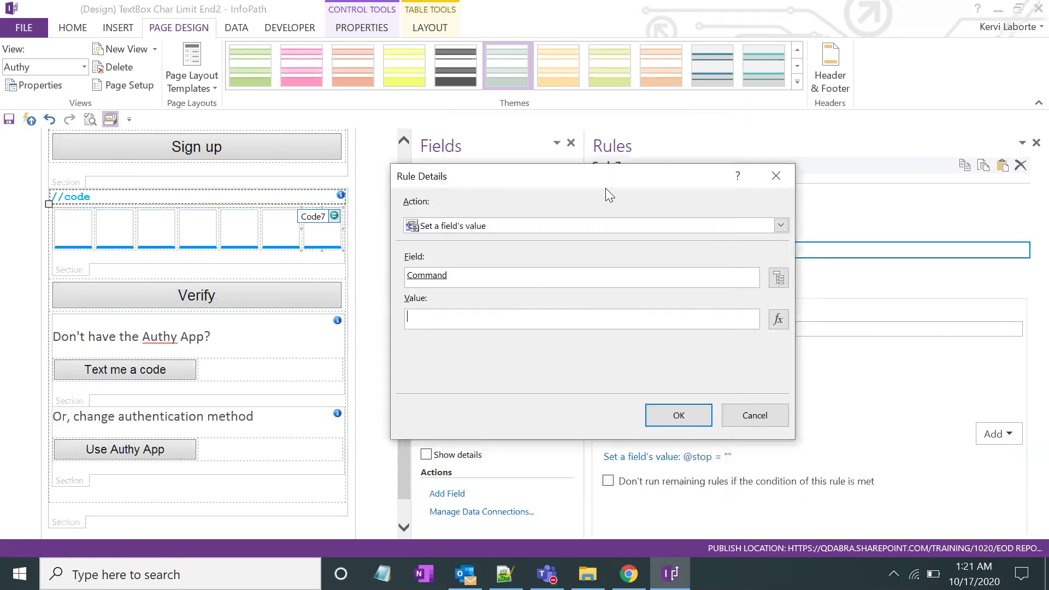
{"action": "left_click_drag", "start_coordinate": [621, 176], "coordinate": [652, 177]}
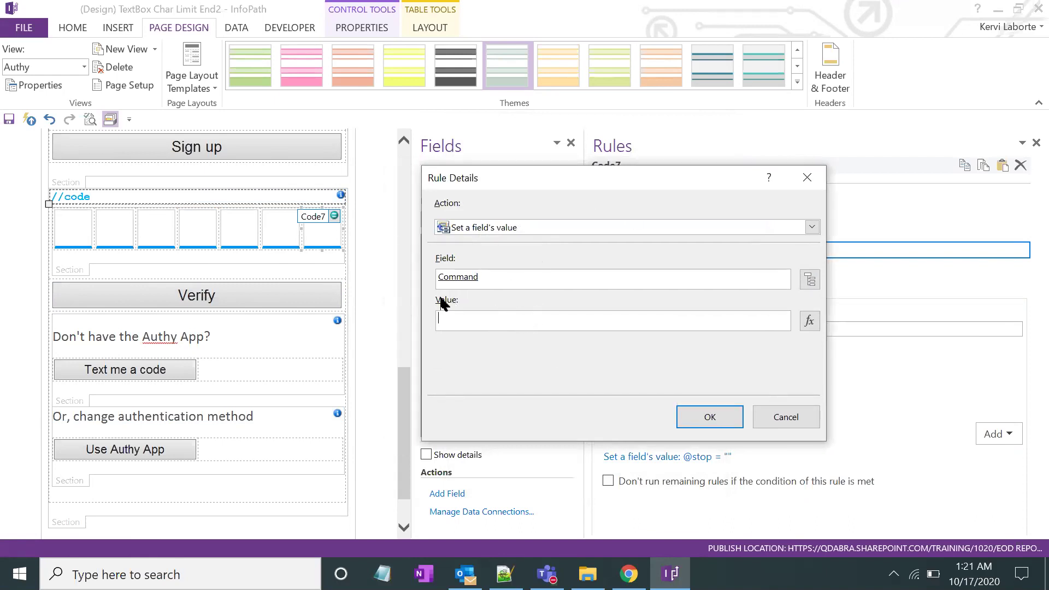
{"action": "left_click", "coordinate": [475, 320]}
{"action": "type", "text": "SetDefaultView /view"}
{"action": "left_click", "coordinate": [705, 417]}
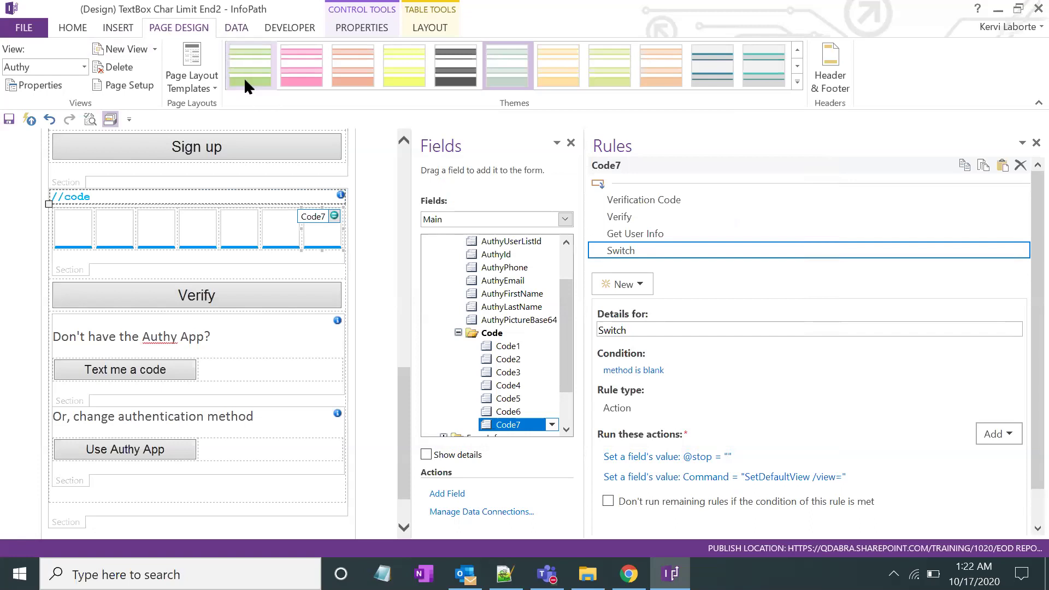
On Page Design, switch the canvas from View 1 to the Authy view
{"action": "left_click", "coordinate": [228, 29]}
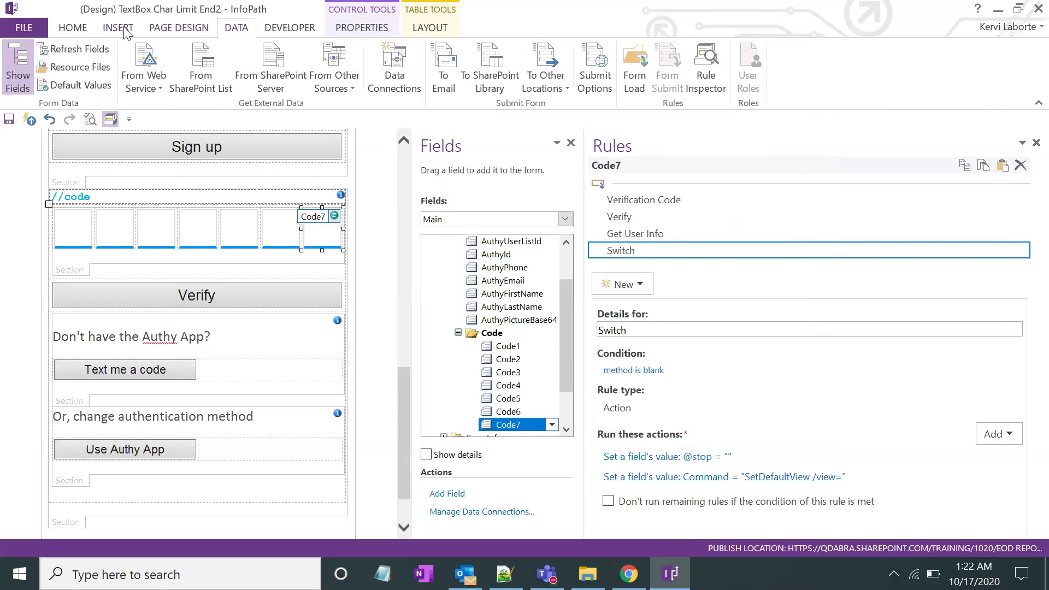
{"action": "left_click", "coordinate": [164, 28]}
{"action": "left_click", "coordinate": [83, 66]}
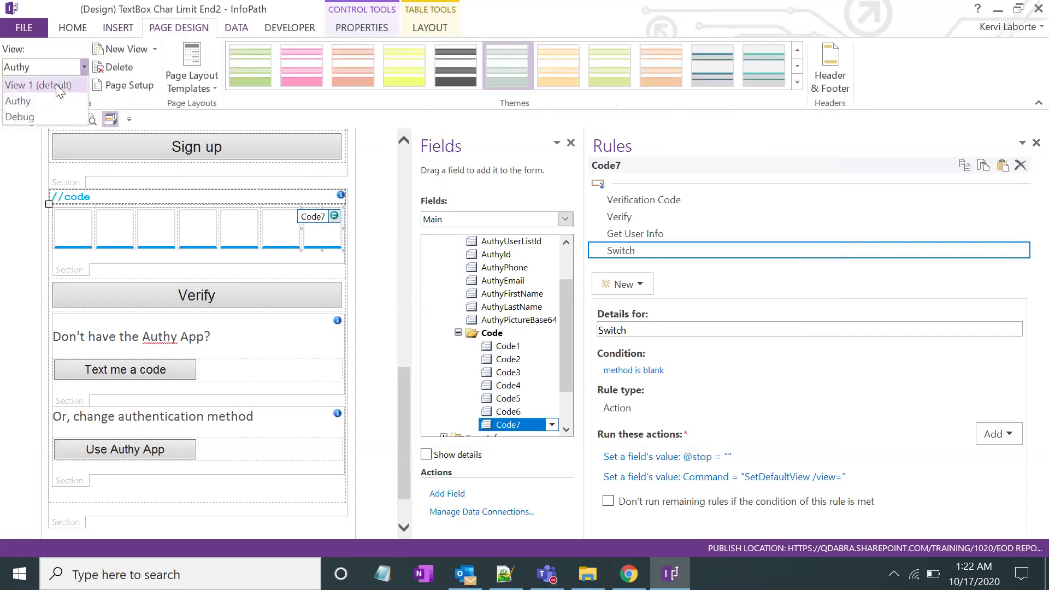
{"action": "left_click", "coordinate": [45, 86]}
{"action": "left_click", "coordinate": [77, 66]}
{"action": "left_click", "coordinate": [33, 86]}
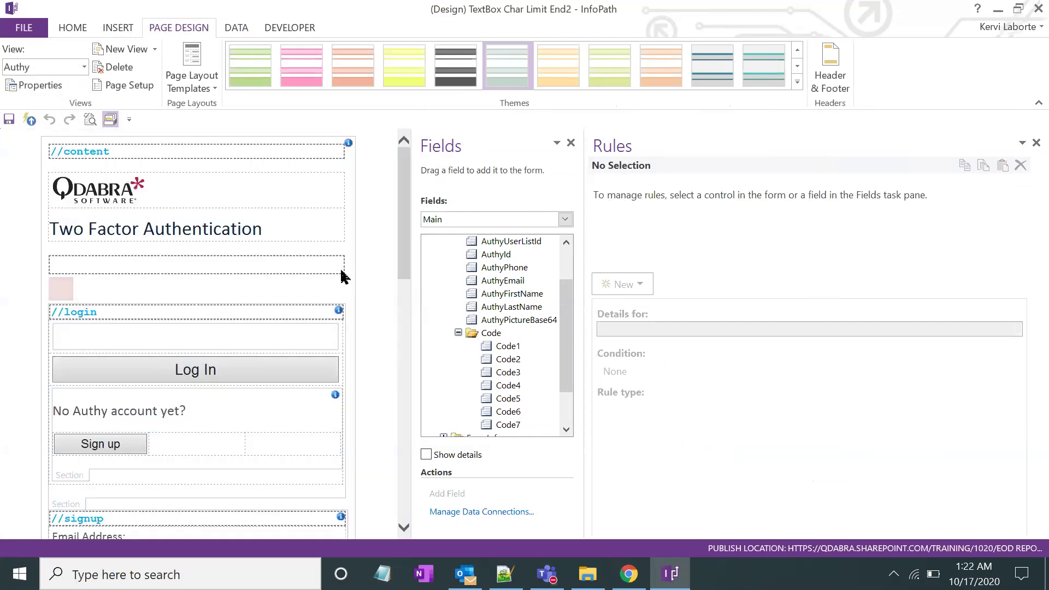
{"action": "scroll", "coordinate": [269, 377], "scroll_direction": "down", "scroll_amount": 10}
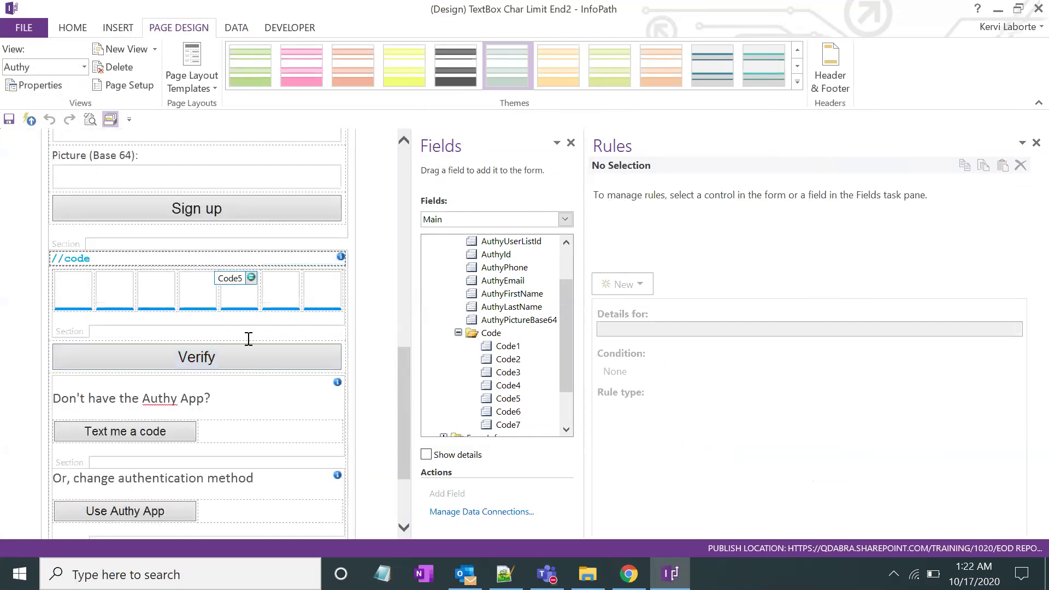
Edit Code7's Switch rule Command action to 'SetDefaultView /view=View 1'
{"action": "left_click", "coordinate": [231, 357]}
{"action": "left_click", "coordinate": [313, 297]}
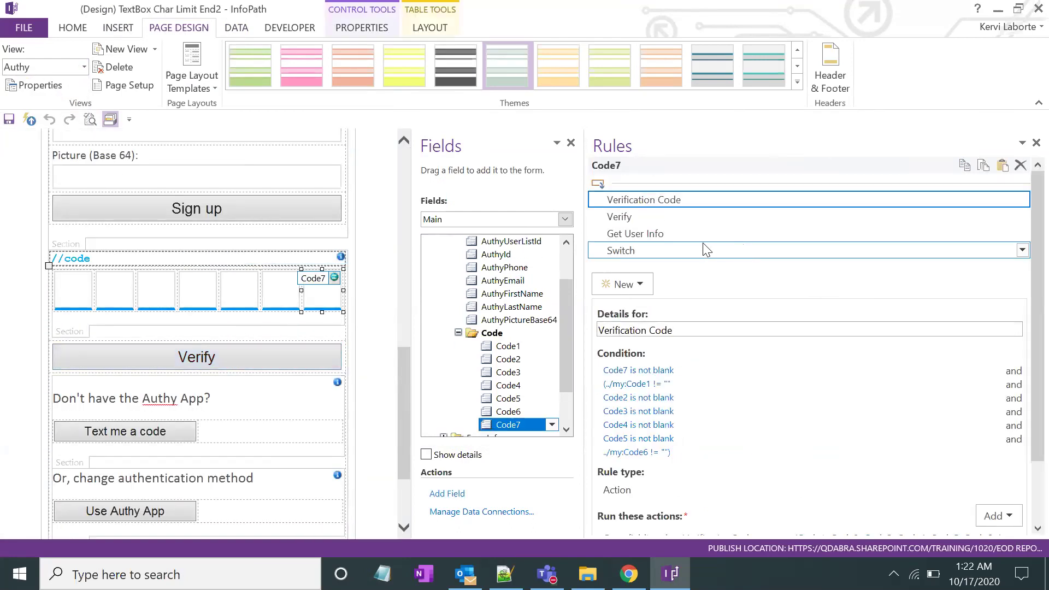
{"action": "left_click", "coordinate": [708, 243]}
{"action": "scroll", "coordinate": [707, 243], "scroll_direction": "down", "scroll_amount": 1}
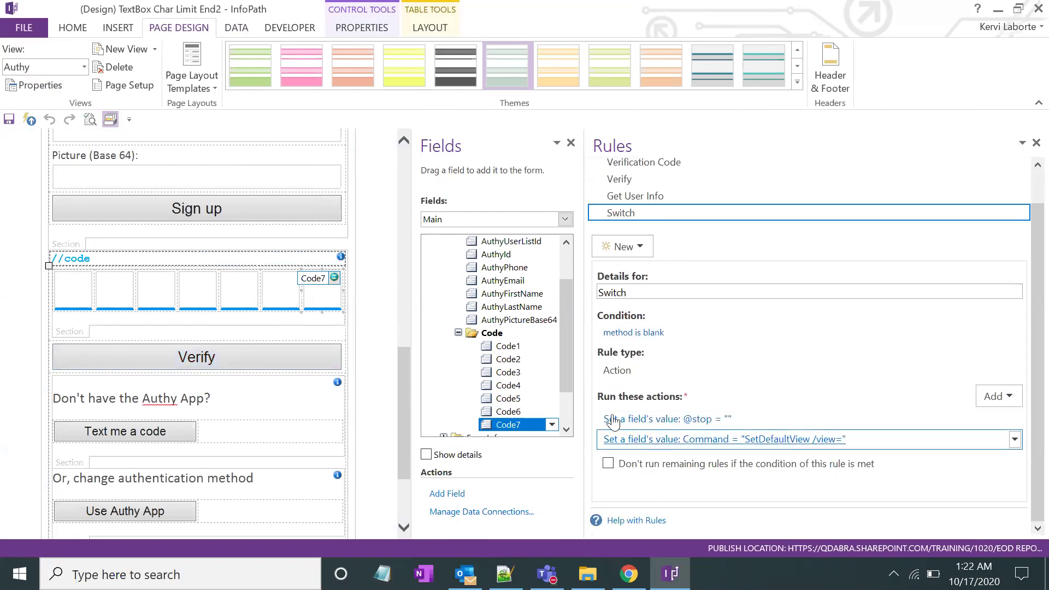
{"action": "left_click", "coordinate": [767, 440]}
{"action": "left_click_drag", "start_coordinate": [581, 178], "coordinate": [542, 181]}
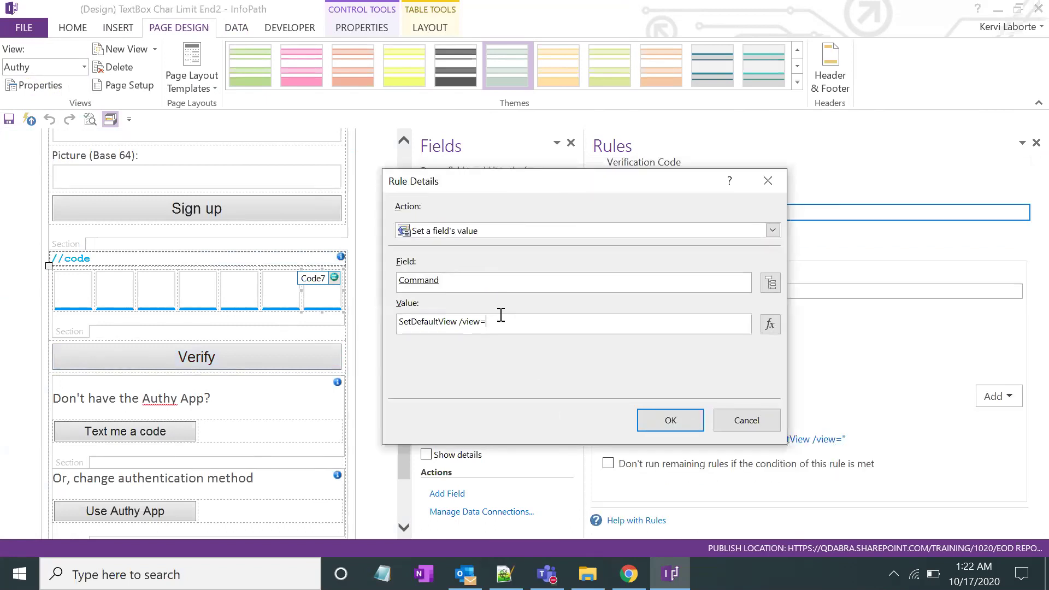
{"action": "type", "text": "View 1"}
{"action": "left_click", "coordinate": [668, 421]}
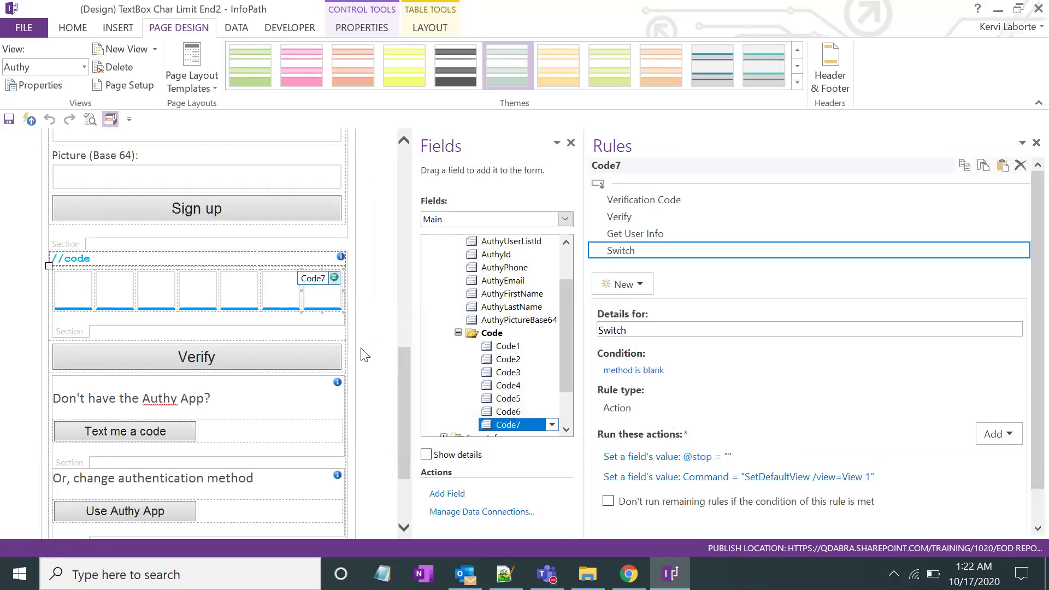
Delete the Verify button, then click between the Code5, Code6 and Code7 boxes
{"action": "left_click", "coordinate": [280, 354]}
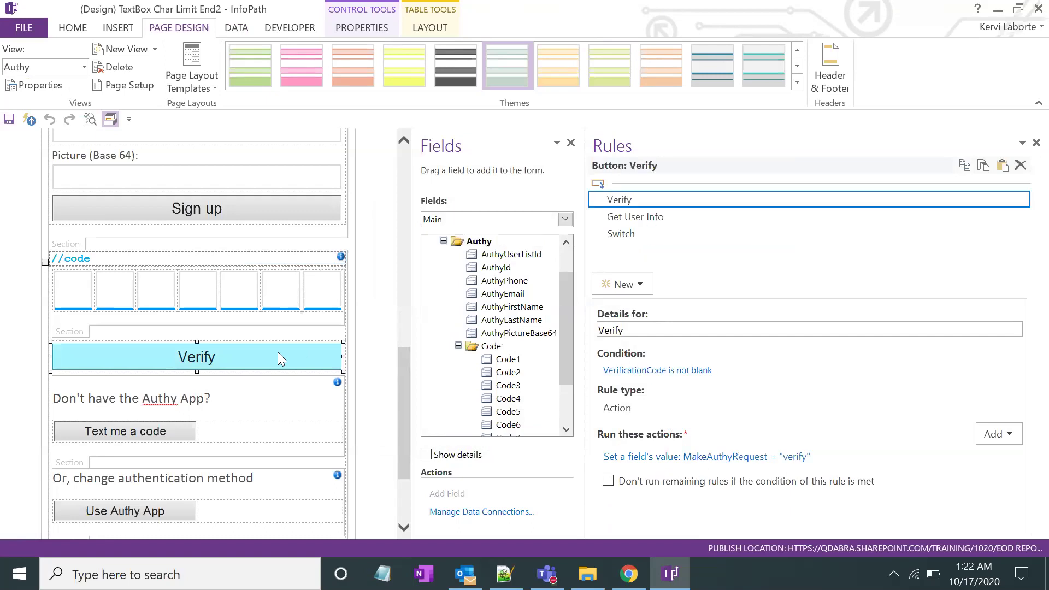
{"action": "key", "text": "Delete"}
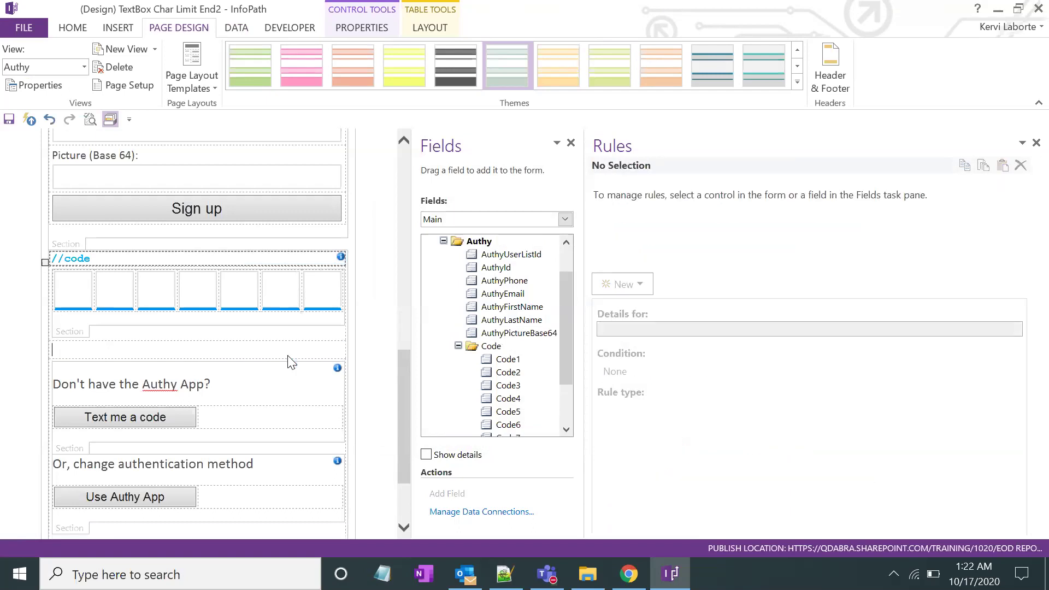
{"action": "left_click", "coordinate": [314, 295]}
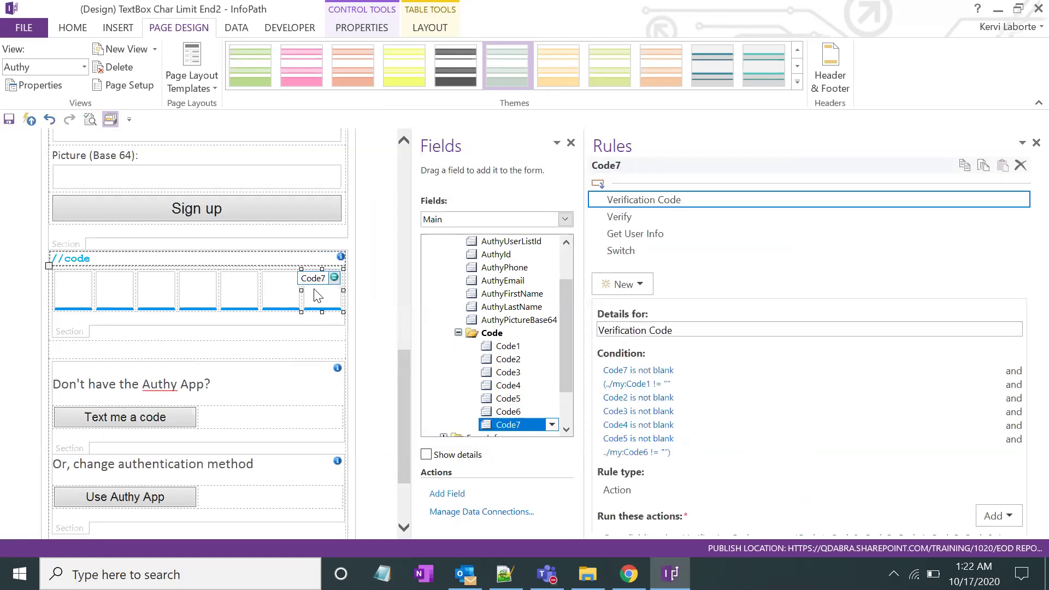
{"action": "left_click", "coordinate": [286, 300]}
{"action": "left_click", "coordinate": [316, 289]}
{"action": "left_click", "coordinate": [282, 298]}
{"action": "left_click", "coordinate": [261, 295]}
{"action": "left_click", "coordinate": [281, 302]}
{"action": "left_click", "coordinate": [322, 299]}
{"action": "left_click", "coordinate": [292, 298]}
{"action": "left_click", "coordinate": [326, 297]}
Step through Code7's Verify and Switch rules to confirm the new Command action
{"action": "key", "text": "Down"}
{"action": "key", "text": "Down"}
{"action": "key", "text": "Down"}
{"action": "key", "text": "Up"}
{"action": "key", "text": "Up"}
{"action": "key", "text": "Down"}
{"action": "key", "text": "Down"}
{"action": "key", "text": "Up"}
{"action": "key", "text": "Up"}
{"action": "key", "text": "Down"}
{"action": "key", "text": "Down"}
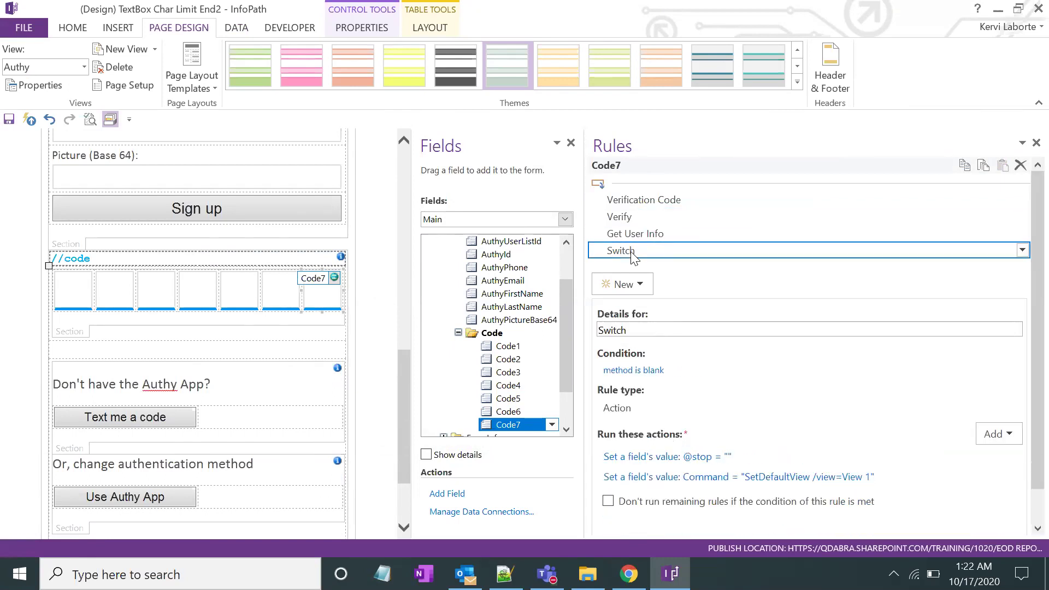
{"action": "left_click", "coordinate": [257, 349]}
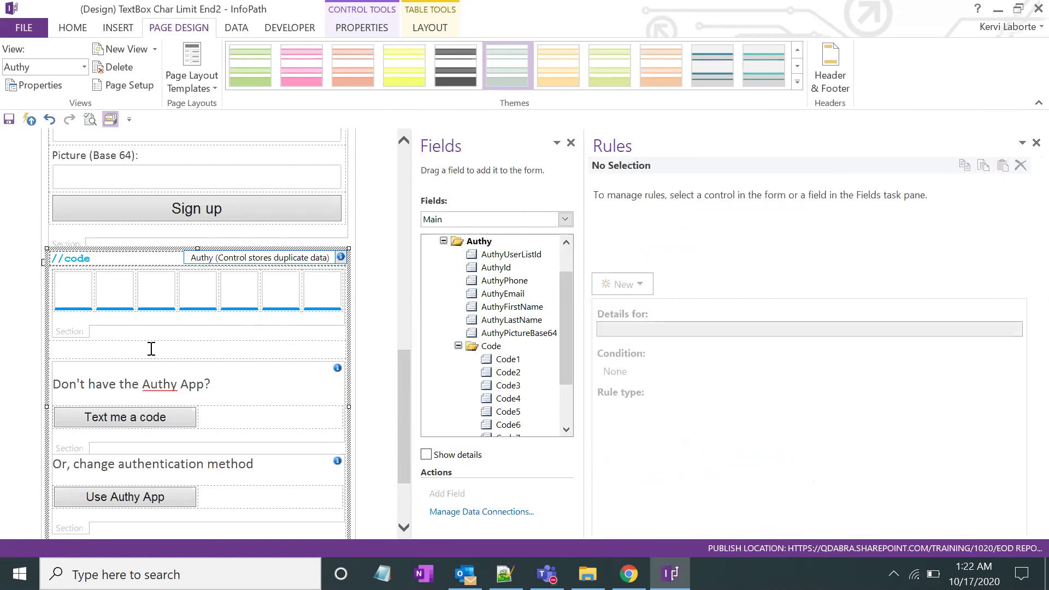
{"action": "left_click", "coordinate": [318, 306]}
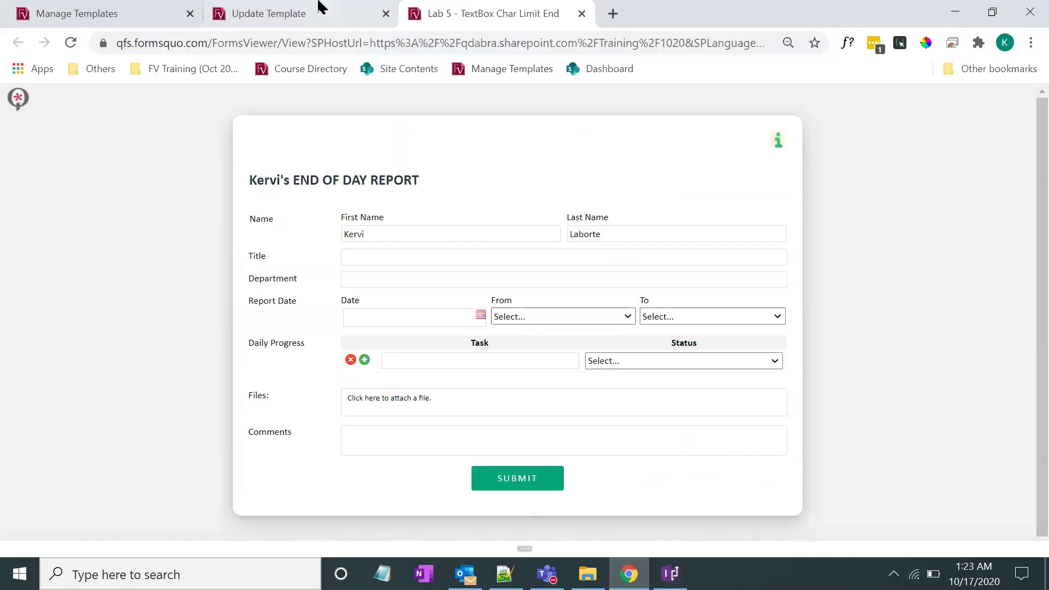
Upload the End2 template to Lab 5's Update Template page and reload the live form
{"action": "left_click", "coordinate": [318, 10]}
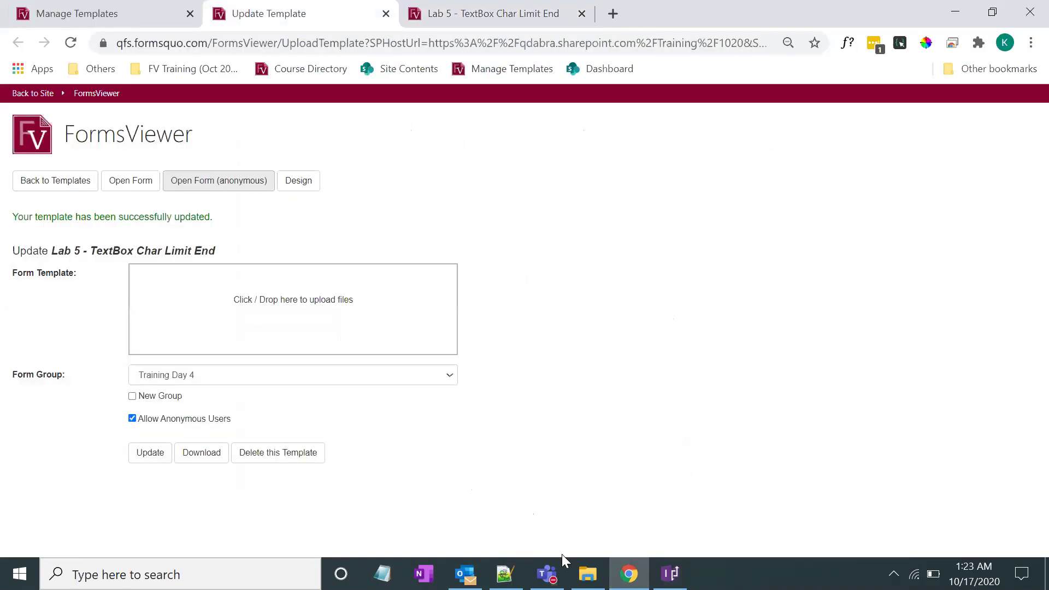
{"action": "left_click", "coordinate": [587, 574]}
{"action": "left_click_drag", "start_coordinate": [415, 218], "coordinate": [309, 336]}
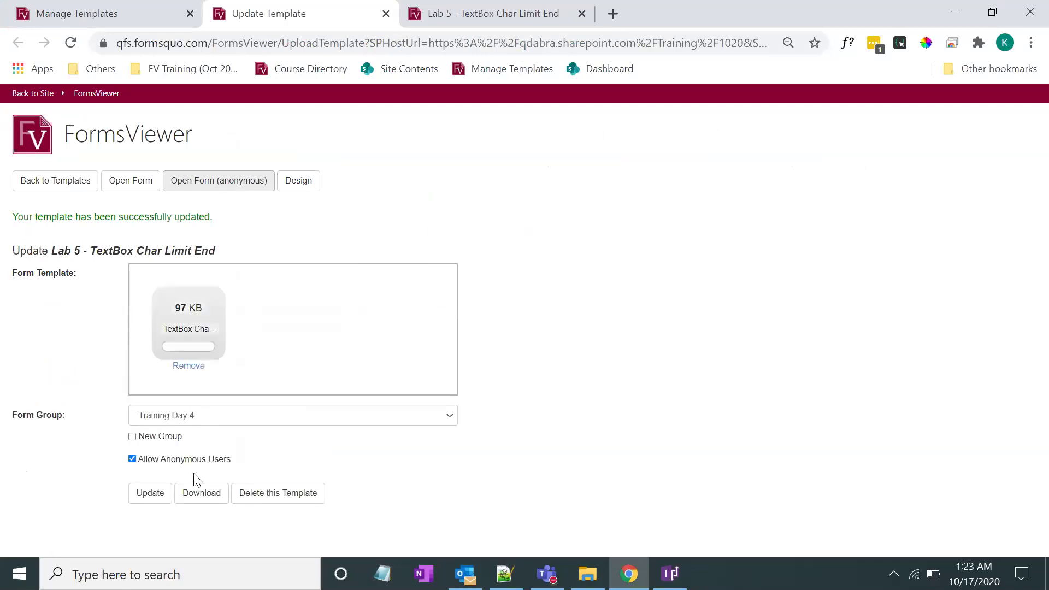
{"action": "left_click", "coordinate": [148, 496]}
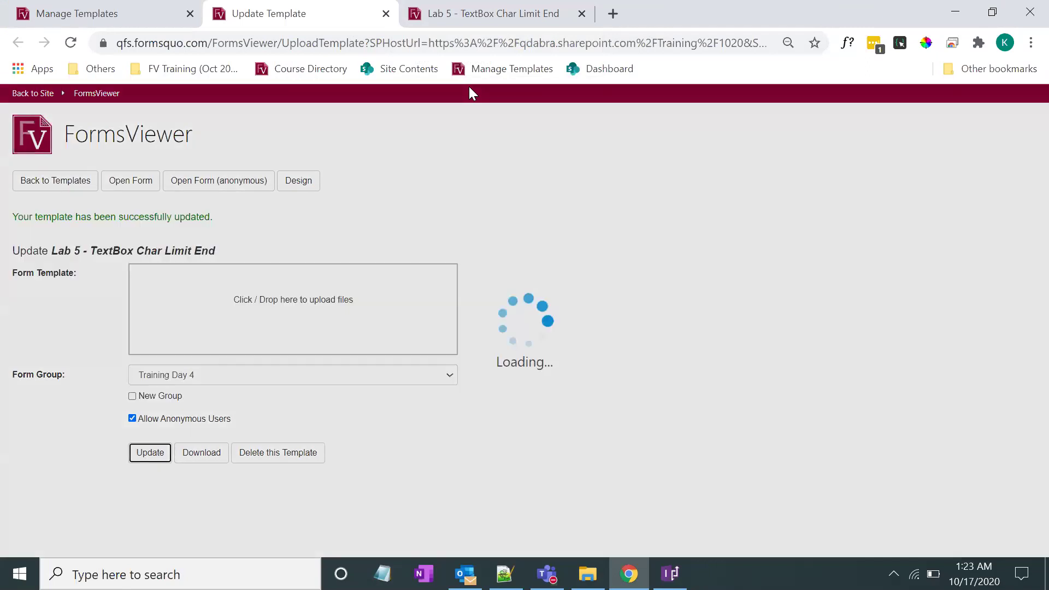
{"action": "left_click", "coordinate": [484, 13]}
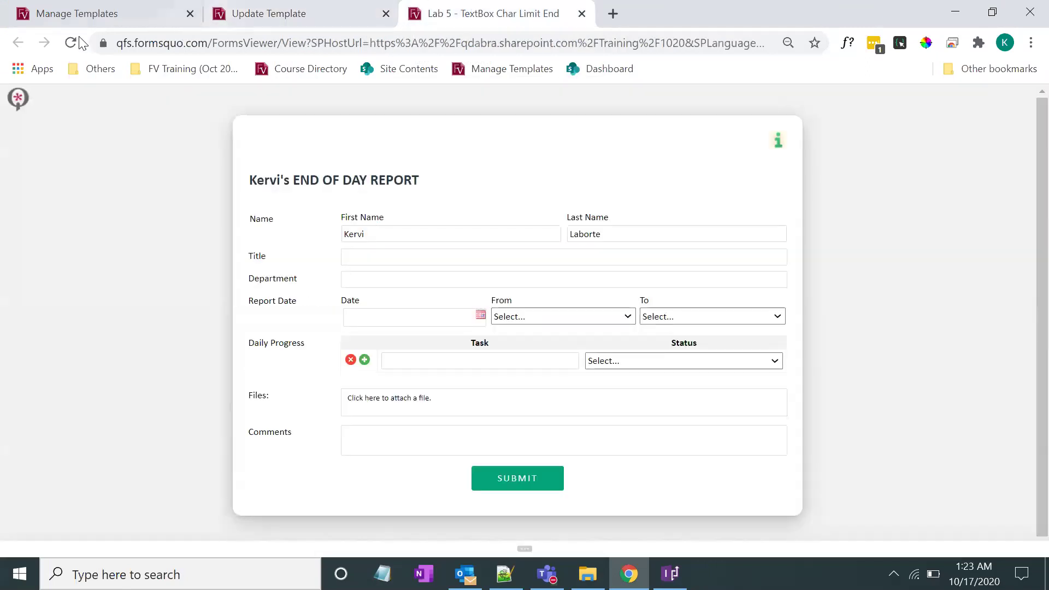
{"action": "left_click", "coordinate": [70, 43]}
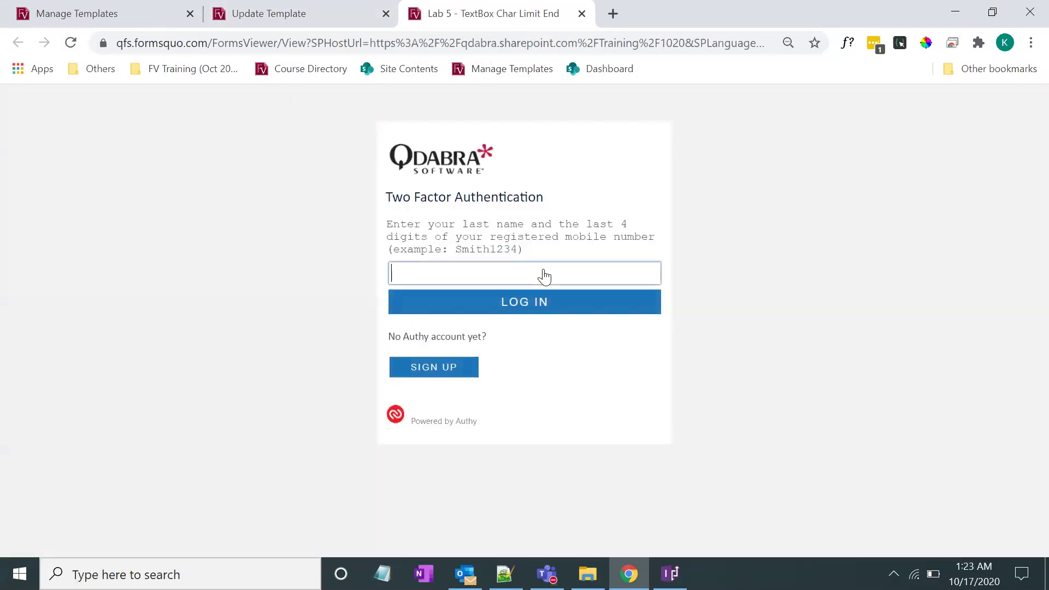
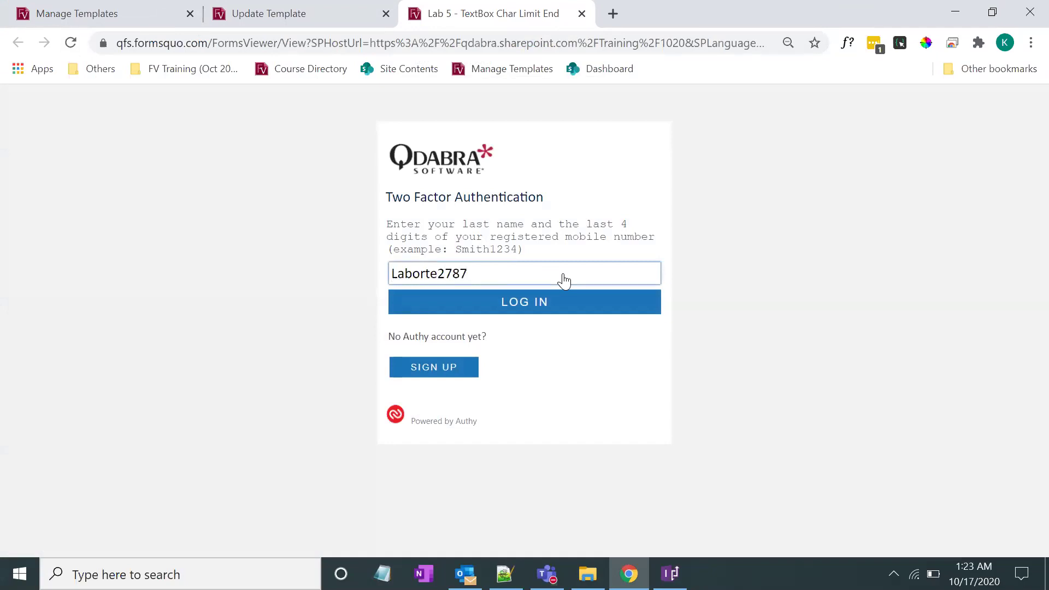
Log in with last name and phone digits, enter the seven-digit code, and dismiss Success
{"action": "left_click", "coordinate": [538, 302]}
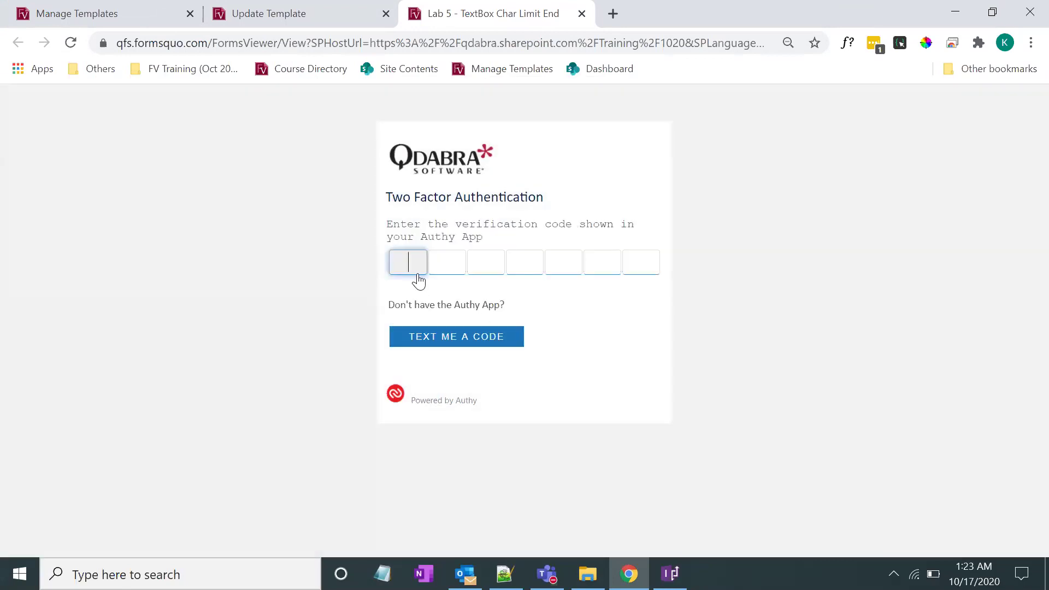
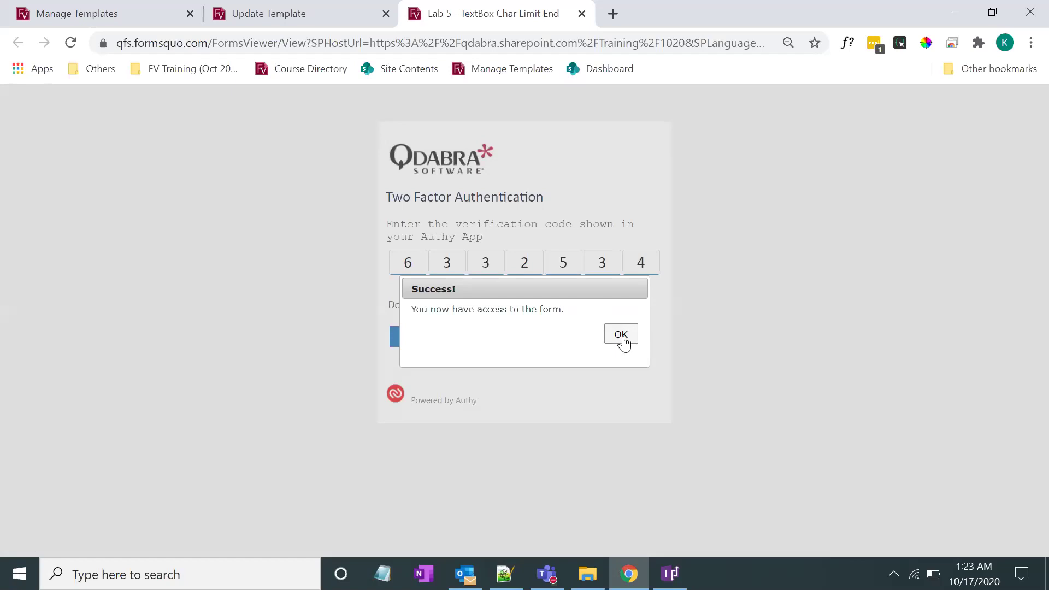
{"action": "left_click", "coordinate": [623, 336]}
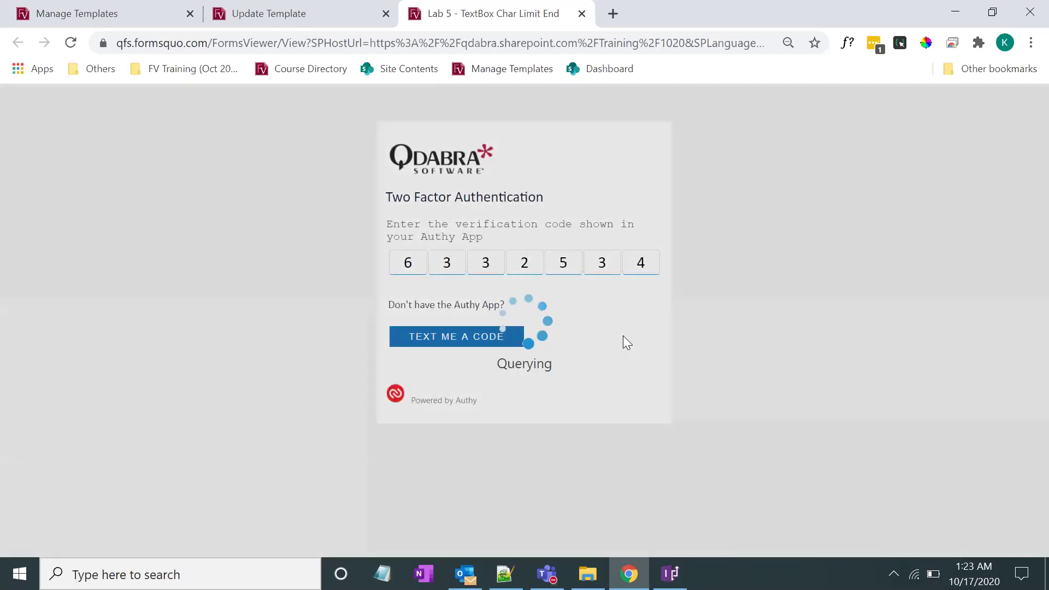